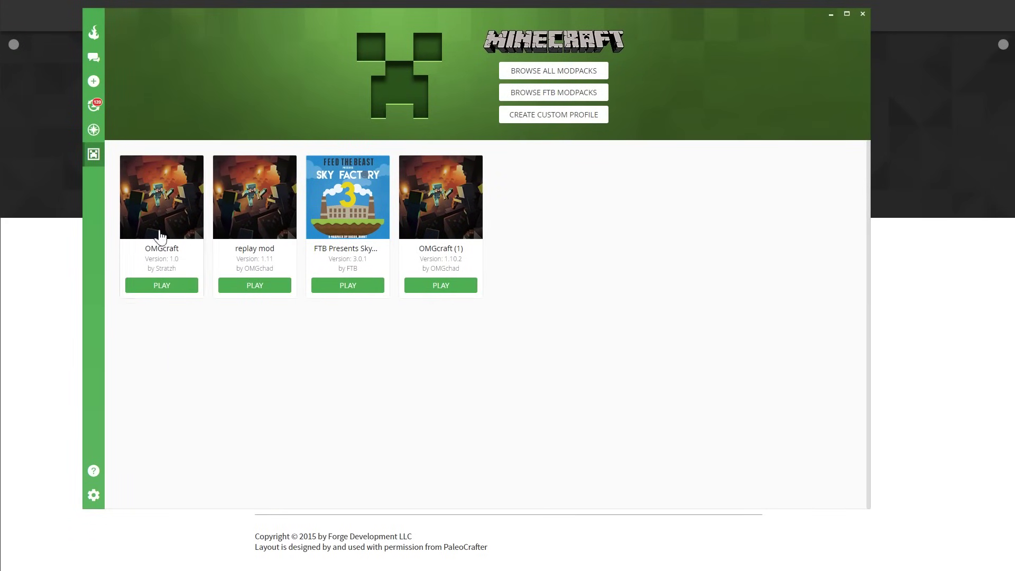
Launch modded Minecraft from the OMGcraft profile through the Minecraft Launcher, leaving the profile's details open.
click(178, 177)
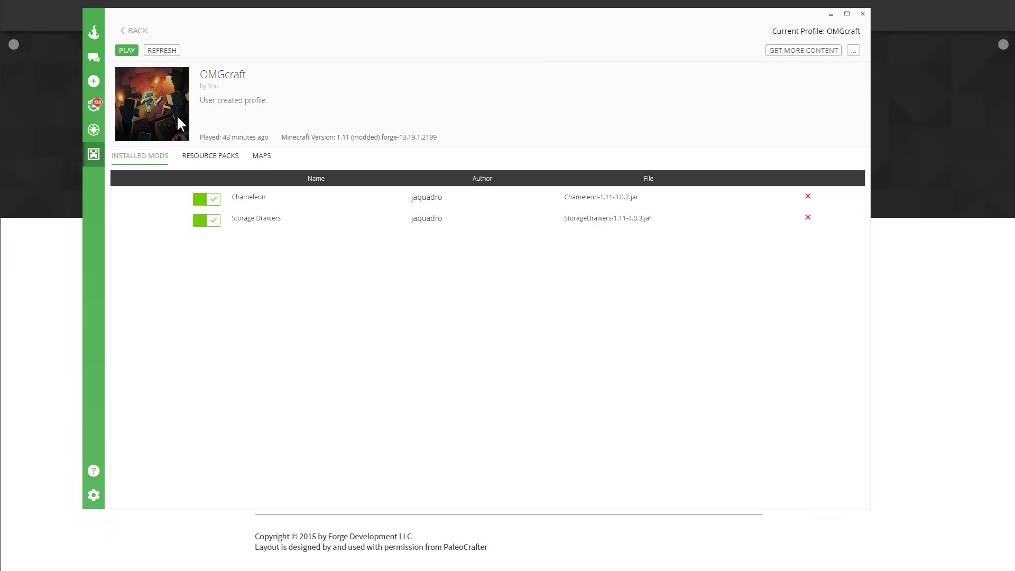
click(127, 50)
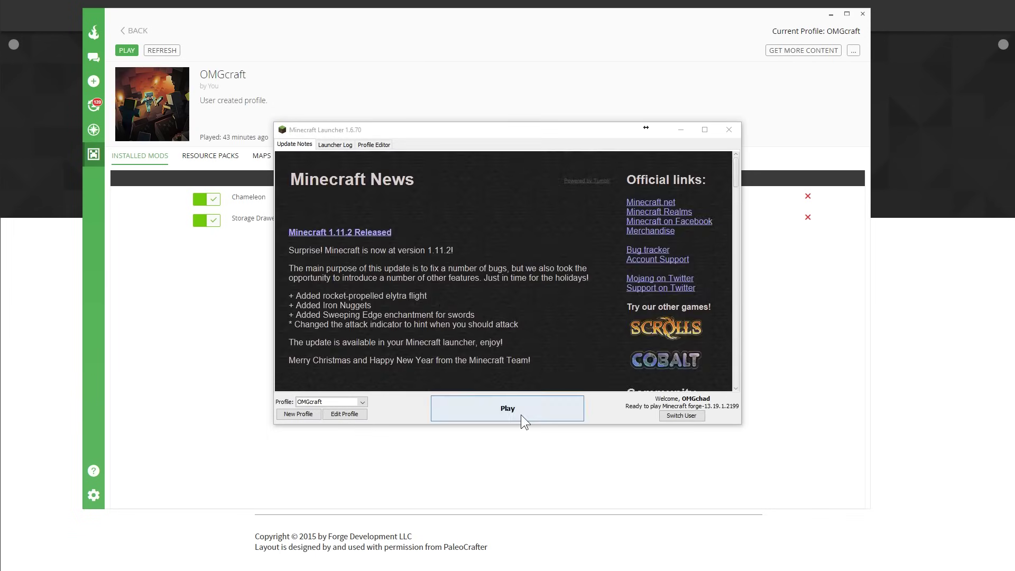
click(520, 414)
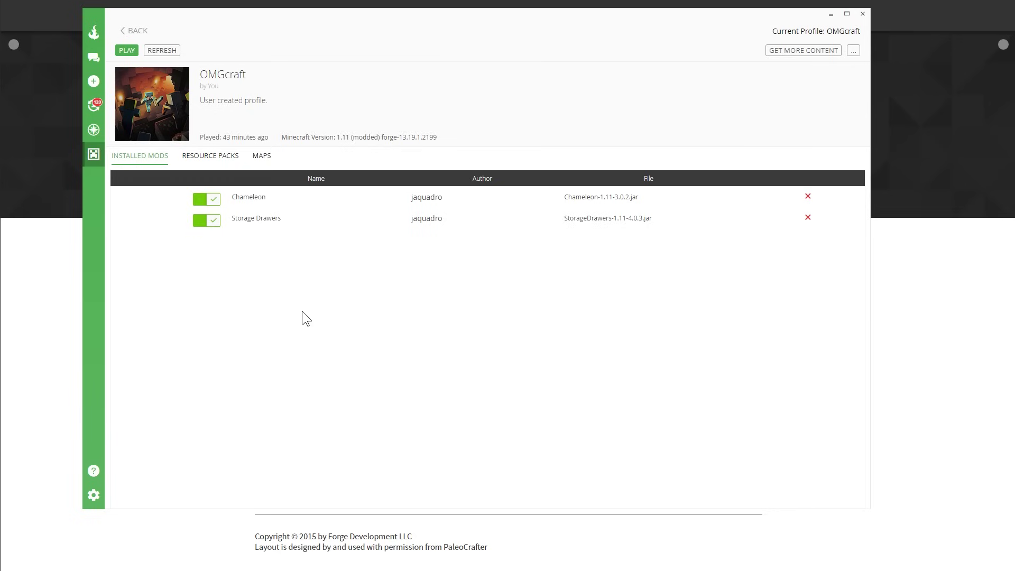
click(136, 31)
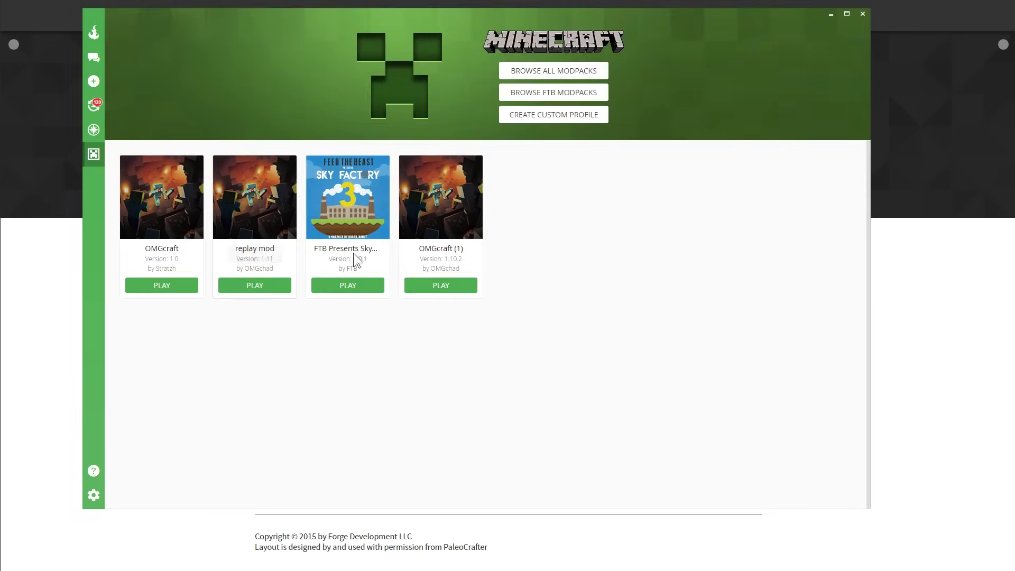
click(174, 190)
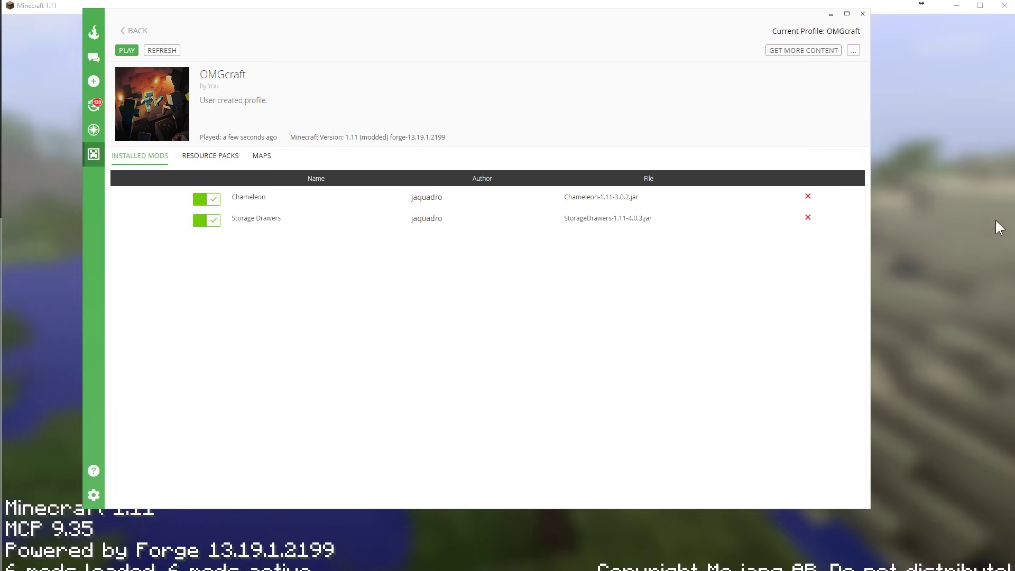
Check the Forge version on Minecraft's title screen, quit the game and return to the Forge downloads page.
click(941, 207)
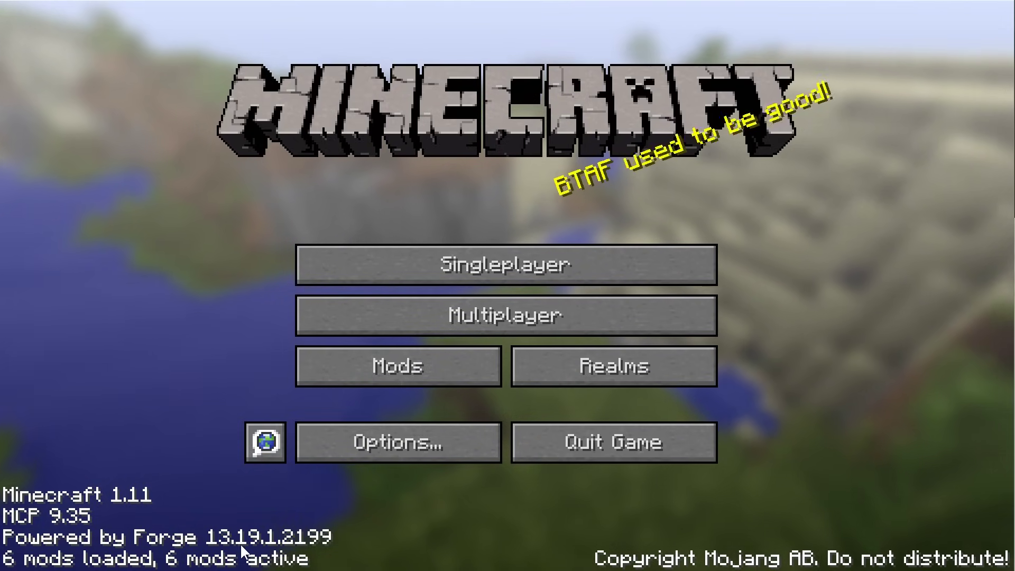
click(613, 435)
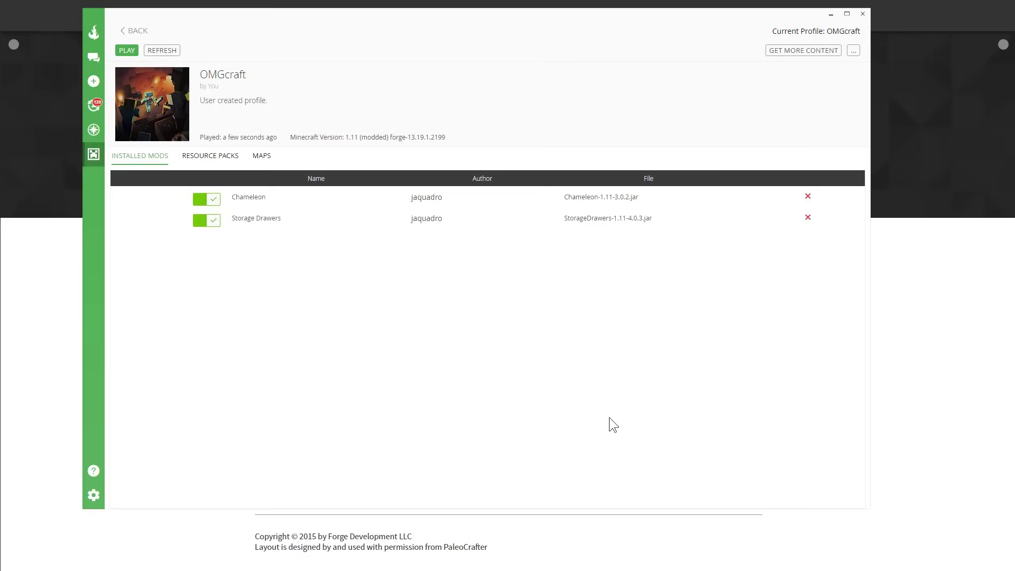
click(134, 32)
click(46, 155)
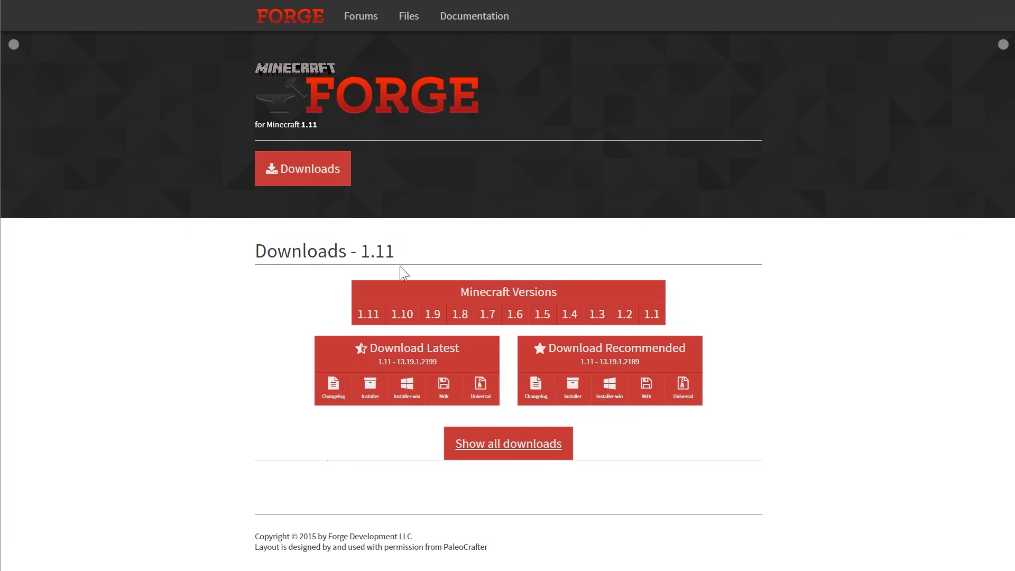
Show all Forge downloads for Minecraft 1.11 and look through the list of available builds.
click(505, 447)
scroll(509, 460, down, 3)
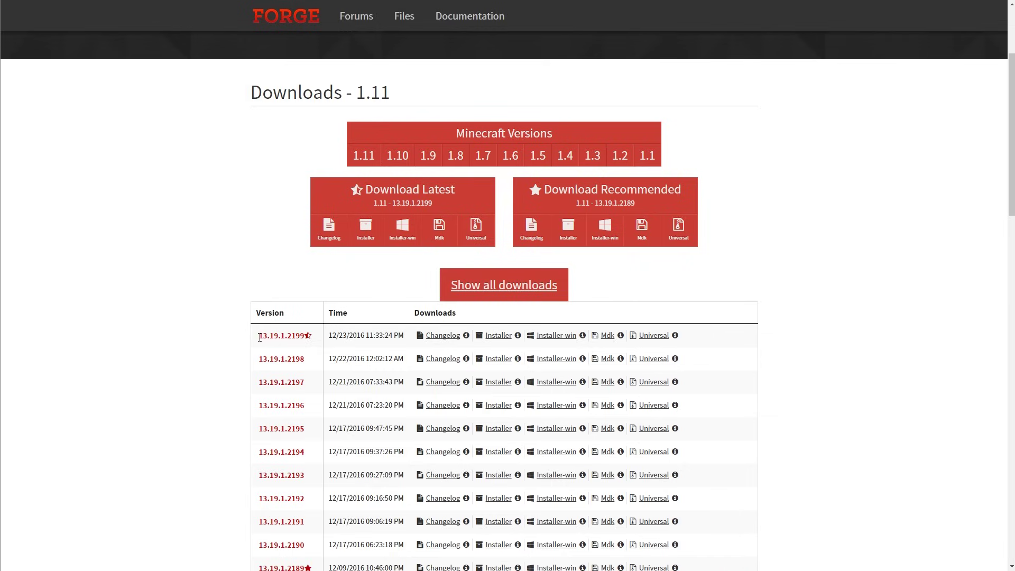
drag(259, 337, 280, 337)
click(312, 349)
scroll(314, 317, down, 15)
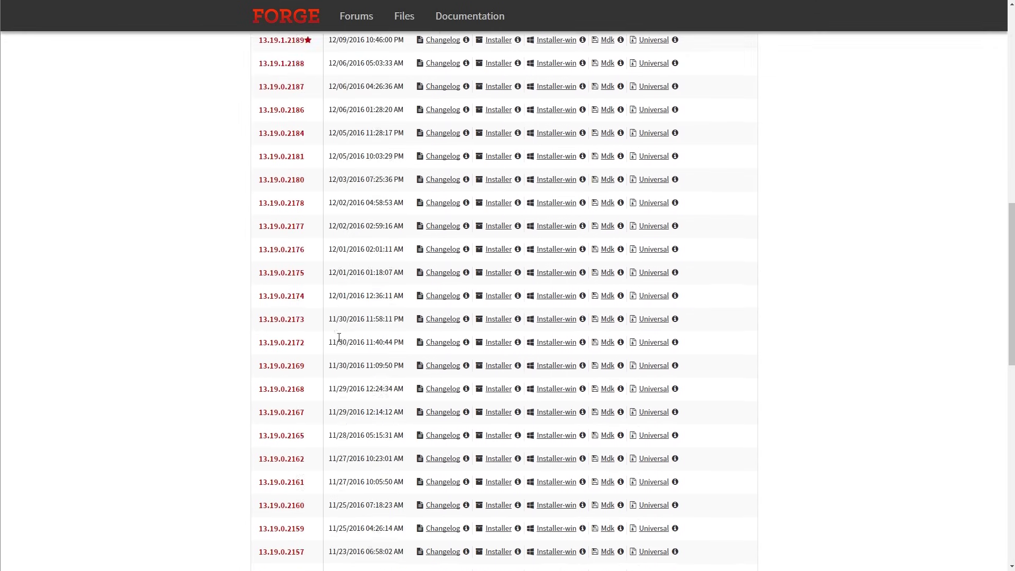
scroll(313, 292, down, 5)
scroll(317, 312, up, 15)
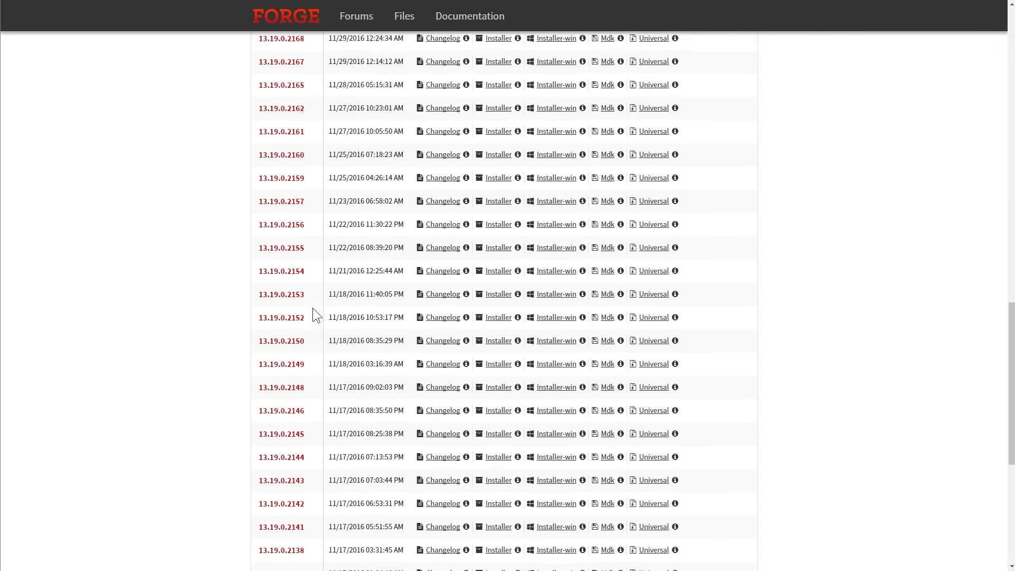
scroll(327, 305, up, 10)
scroll(365, 309, down, 4)
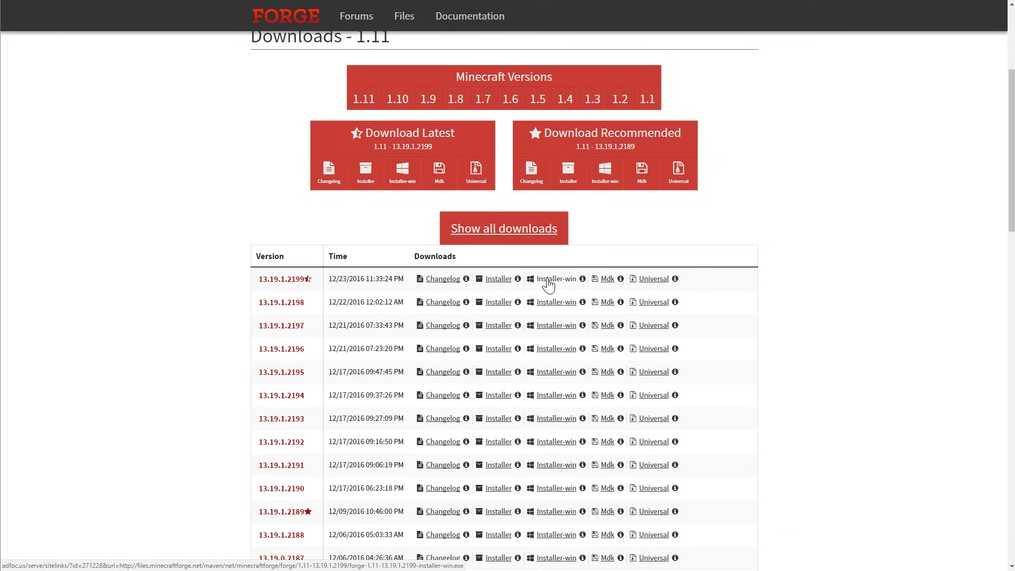
Download and run the Windows installer for Forge build 13.19.1.2199, selecting the server installation.
click(542, 278)
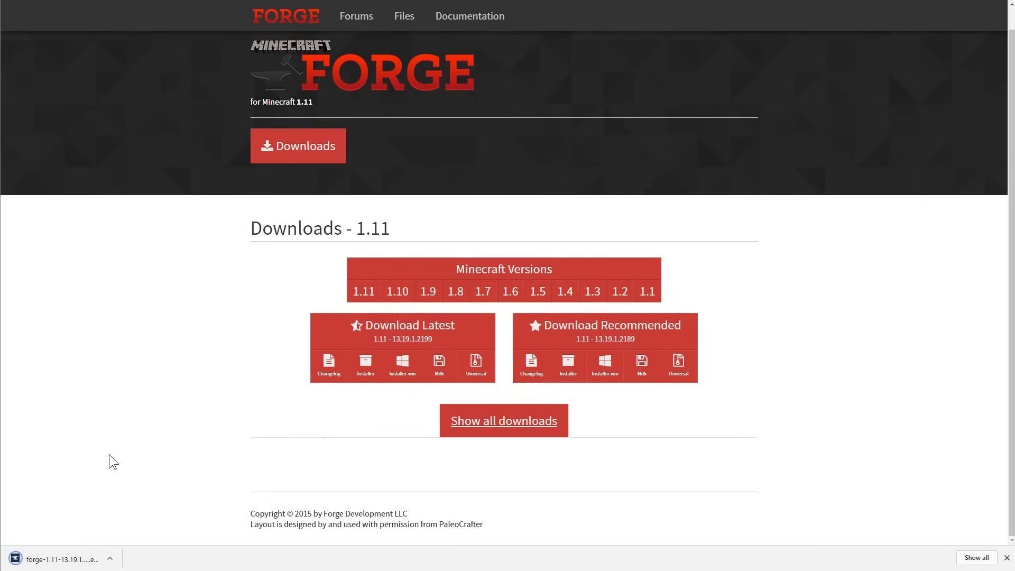
click(74, 560)
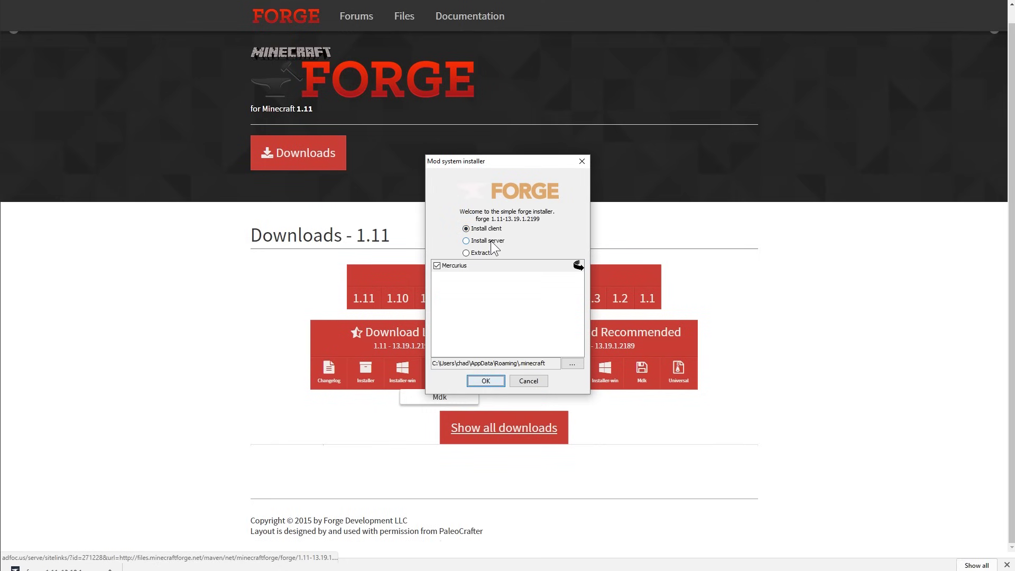
click(473, 241)
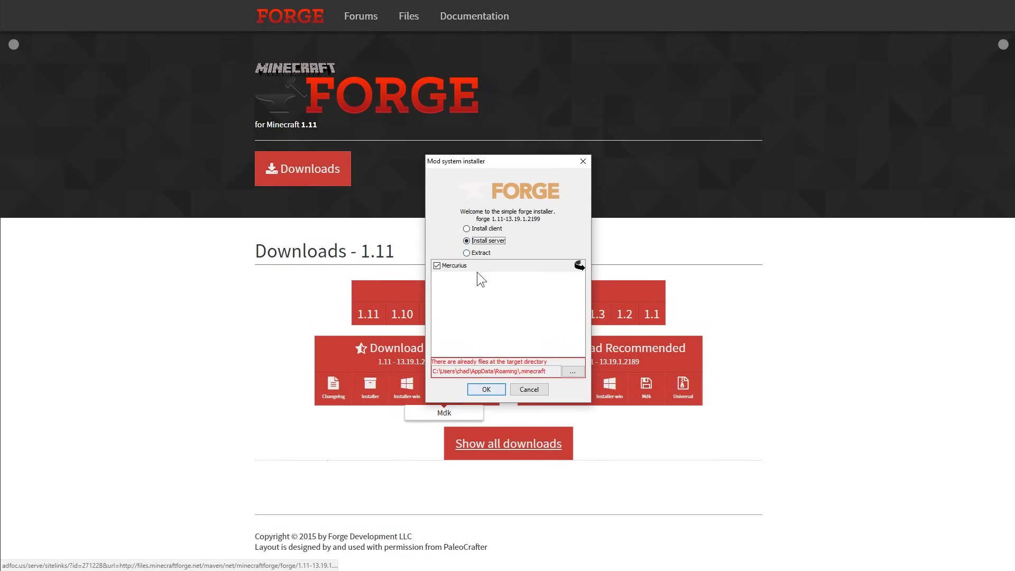
Create a new folder named server inside .minecraft and set it as the Forge installation directory.
click(572, 371)
double_click(436, 203)
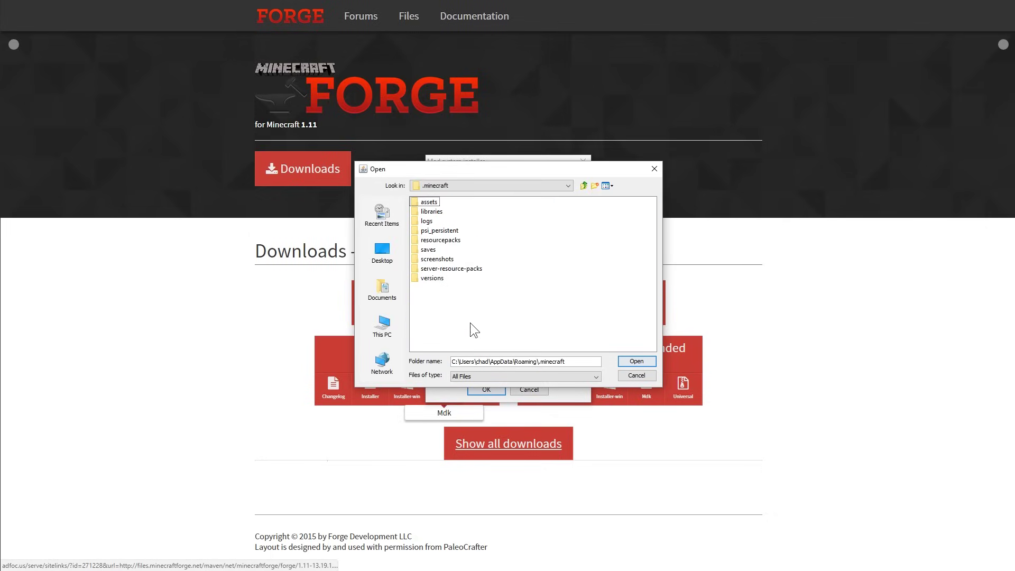
right_click(509, 304)
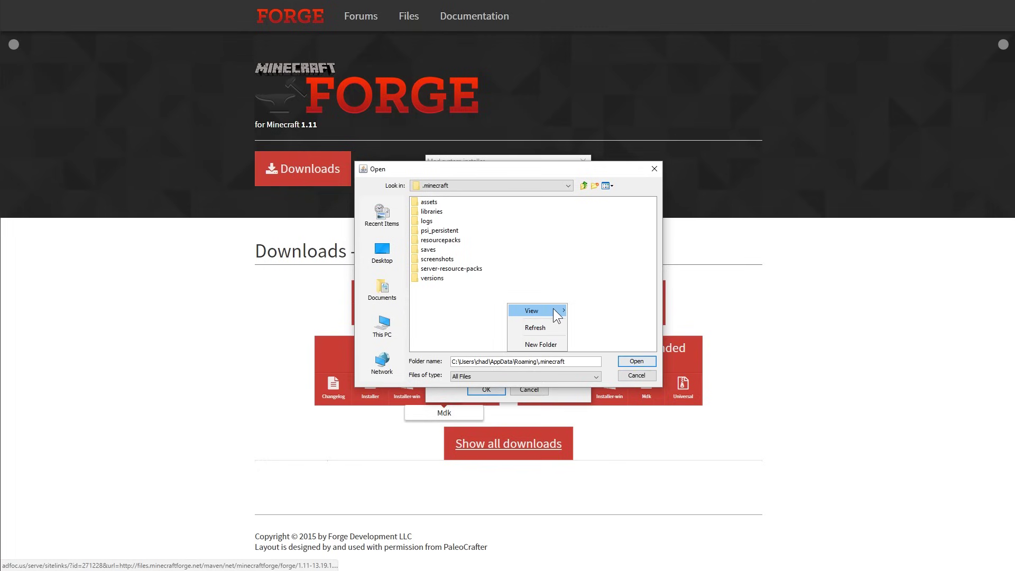
click(595, 186)
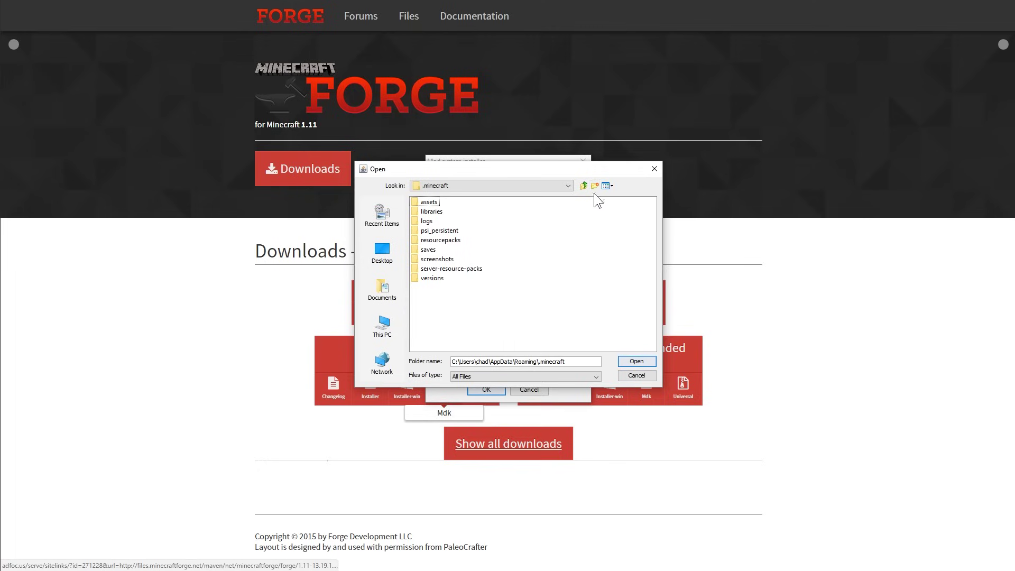
click(594, 186)
text(se)
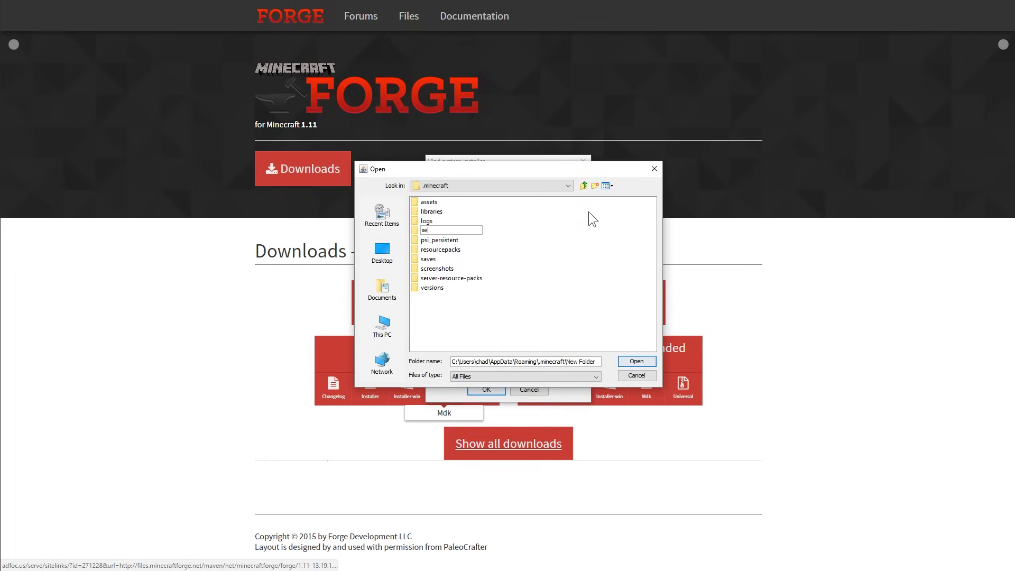
text(rverv)
key(Return)
key(Return)
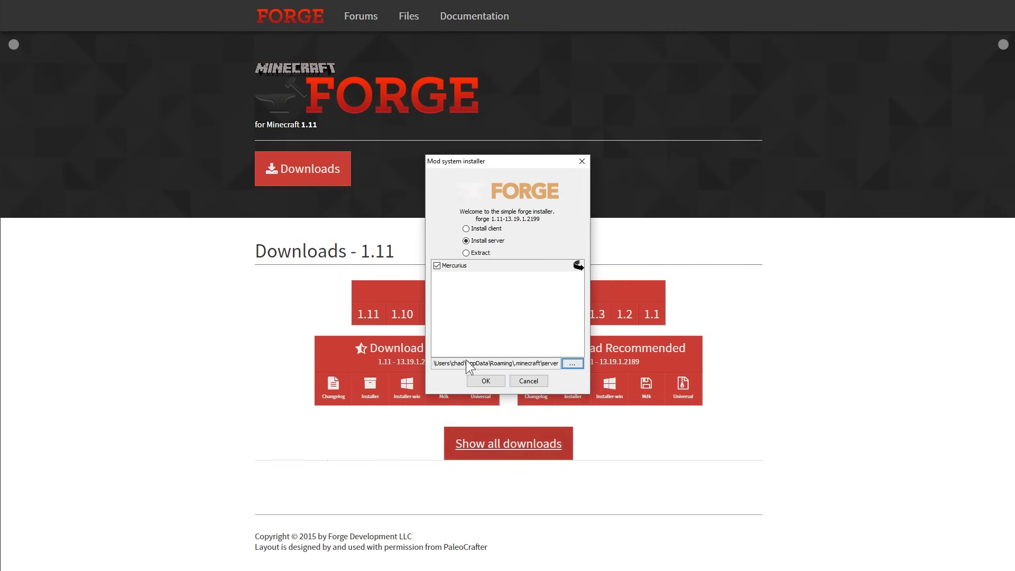
Exclude Mercurius and install the Forge server, closing the completion message.
click(438, 266)
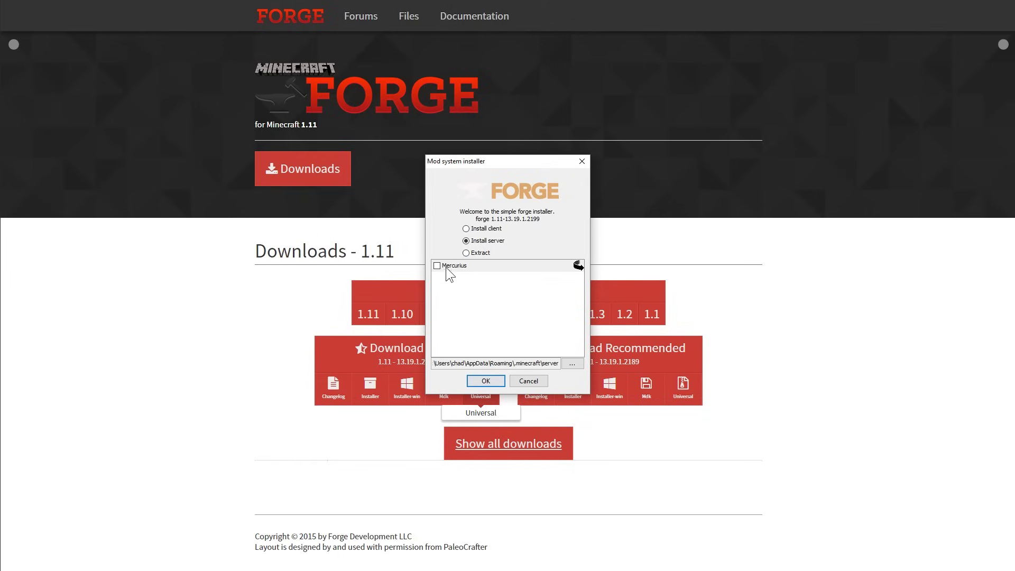
click(484, 381)
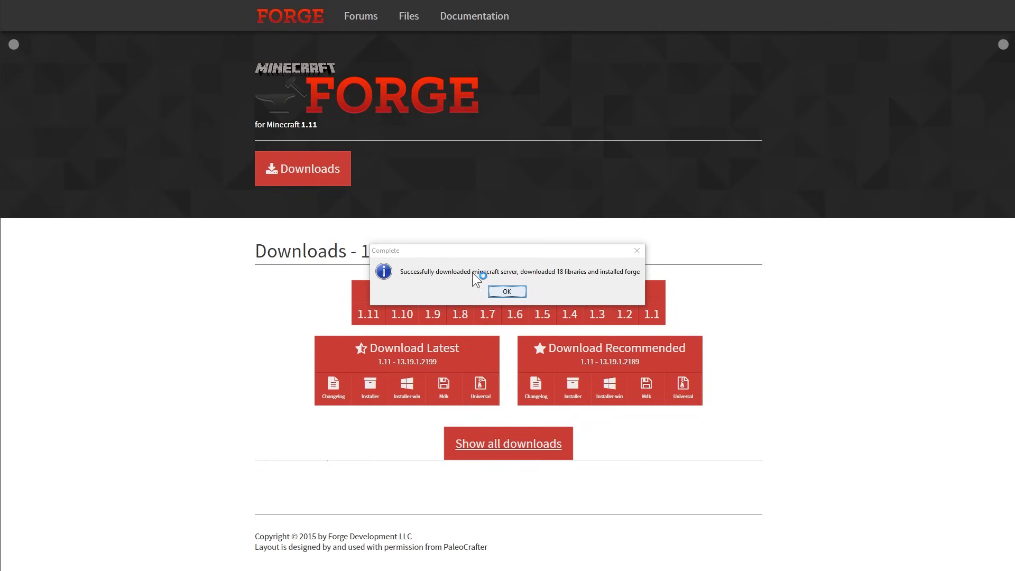
click(511, 291)
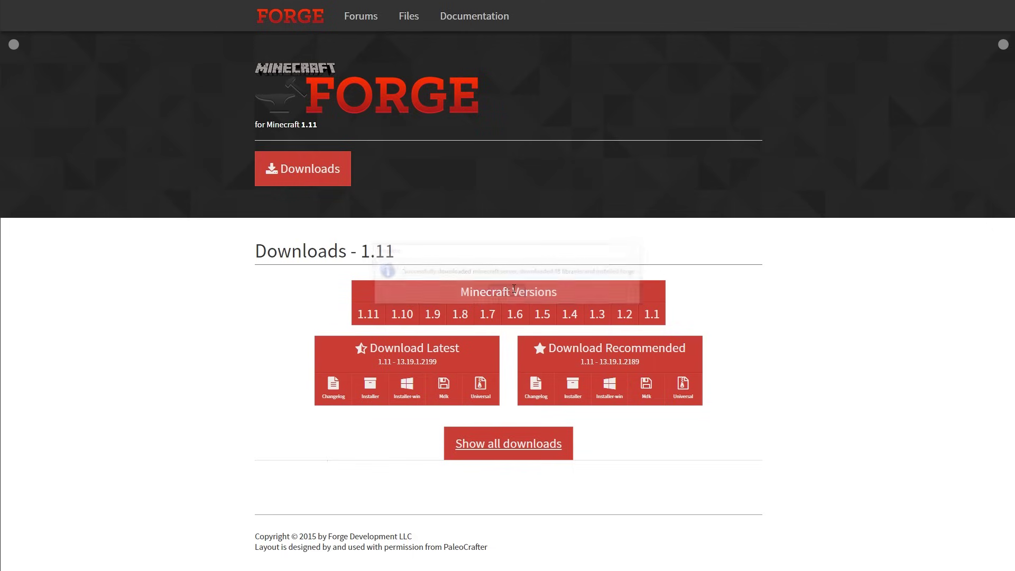
Switch to File Explorer and open the server folder inside .minecraft.
key(alt+Tab)
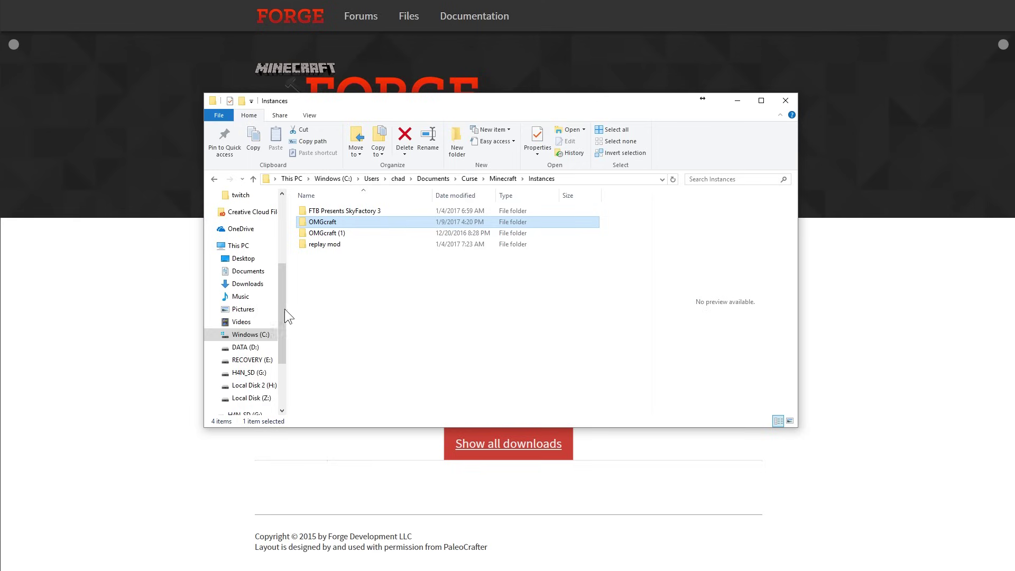
drag(284, 309, 283, 235)
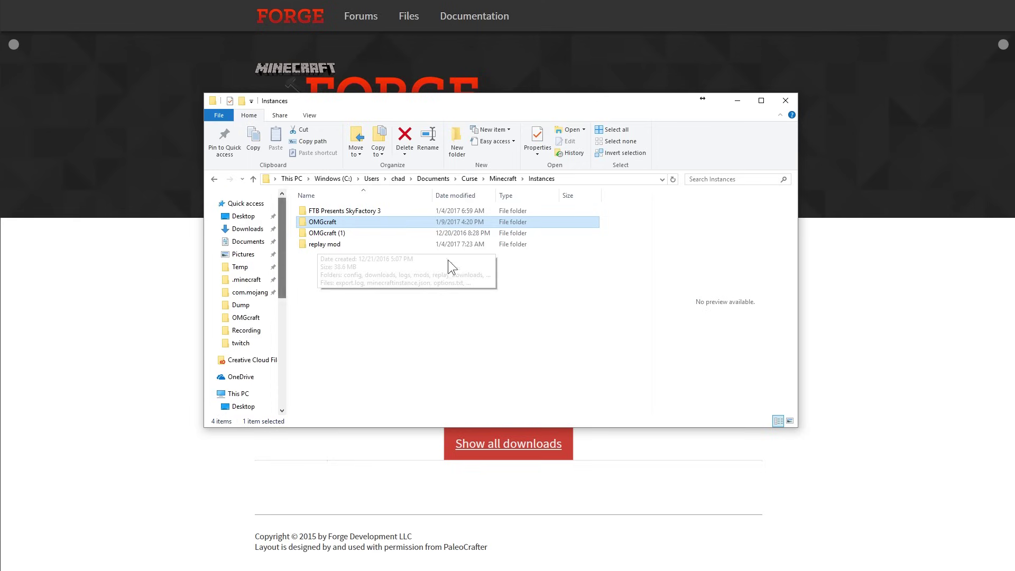
click(245, 280)
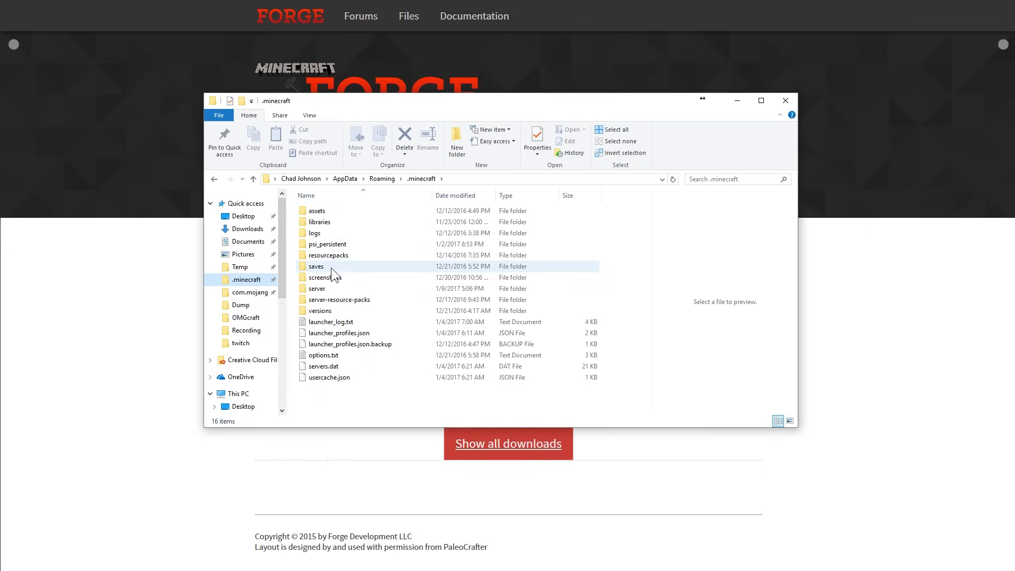
click(339, 289)
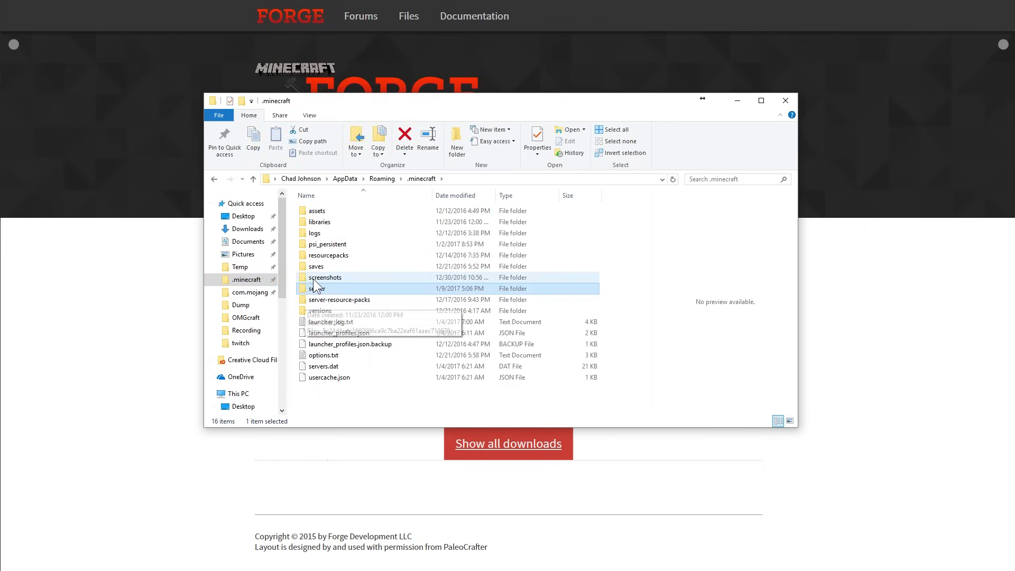
double_click(315, 288)
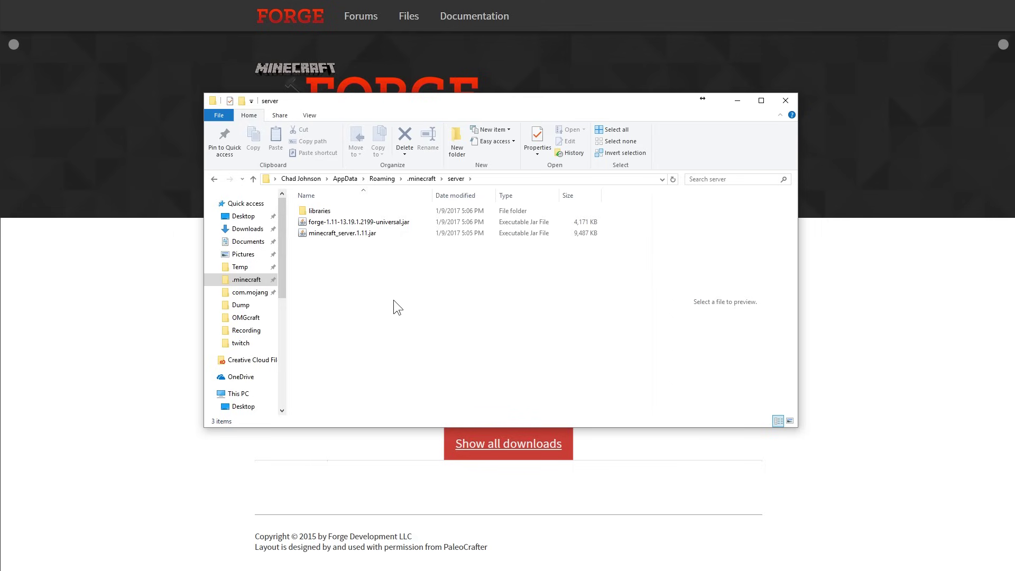
Examine the libraries folder and the minecraft_server.1.11.jar file in the server folder.
double_click(312, 215)
click(214, 179)
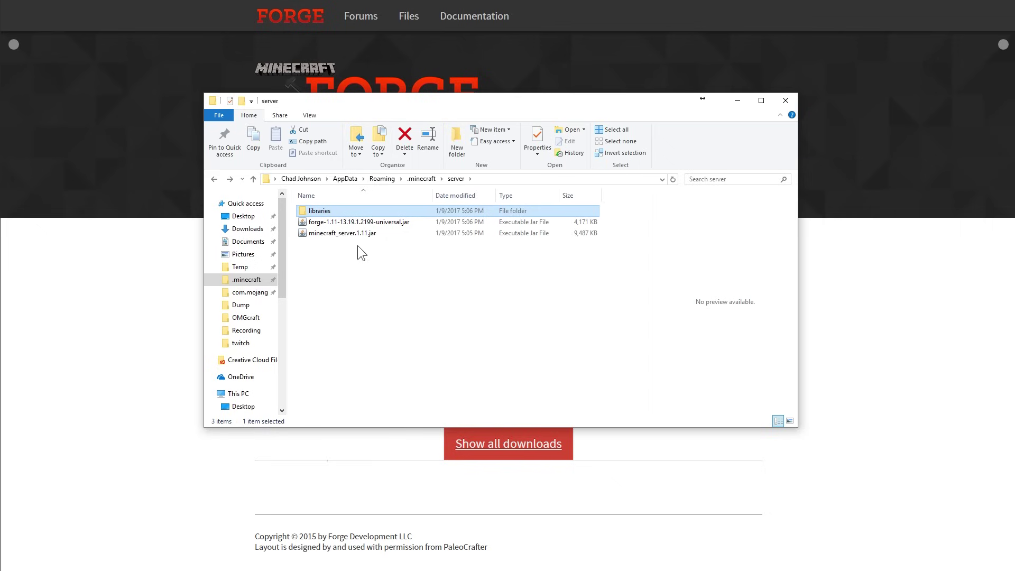
click(316, 237)
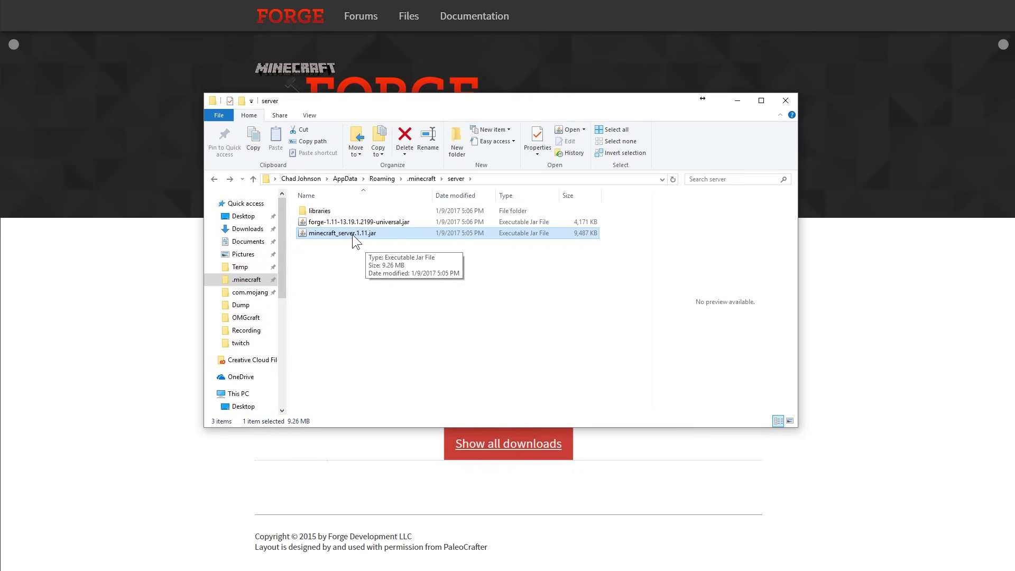
Run forge-1.11-13.19.1.2199-universal.jar to generate the server's initial files.
click(319, 224)
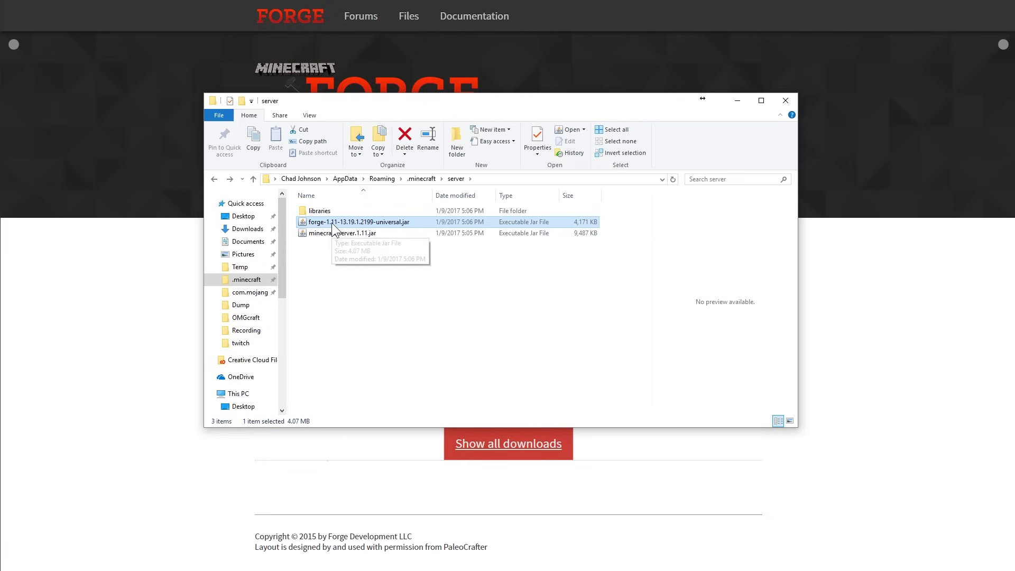
double_click(331, 223)
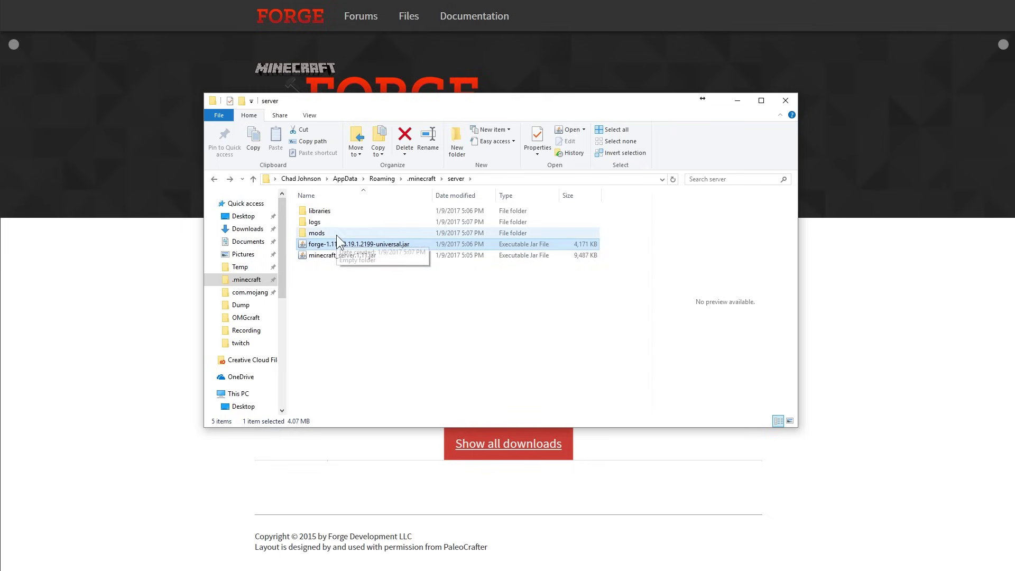
click(372, 269)
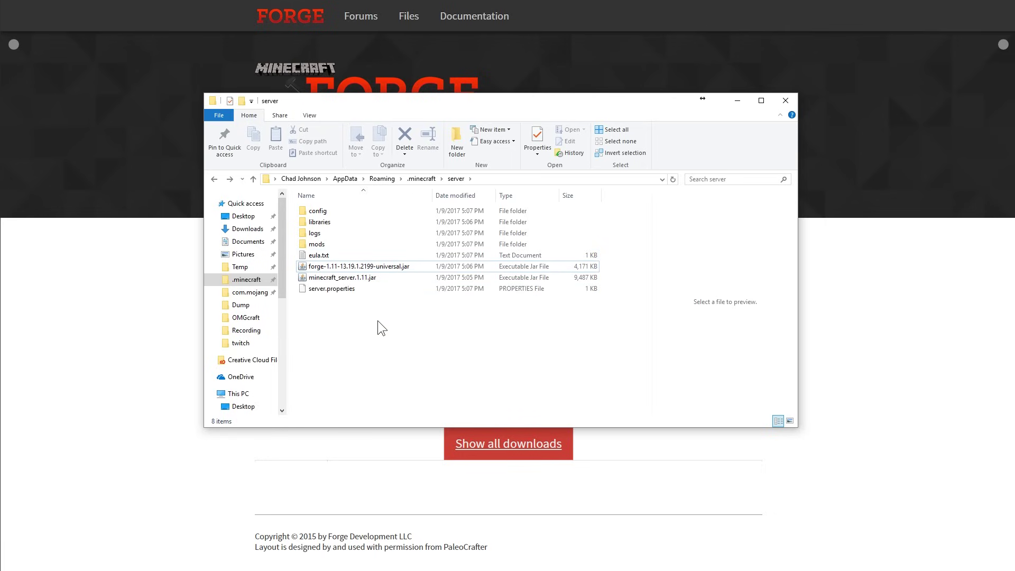
Set eula=true in the server folder's eula.txt, save the file and close it.
click(323, 257)
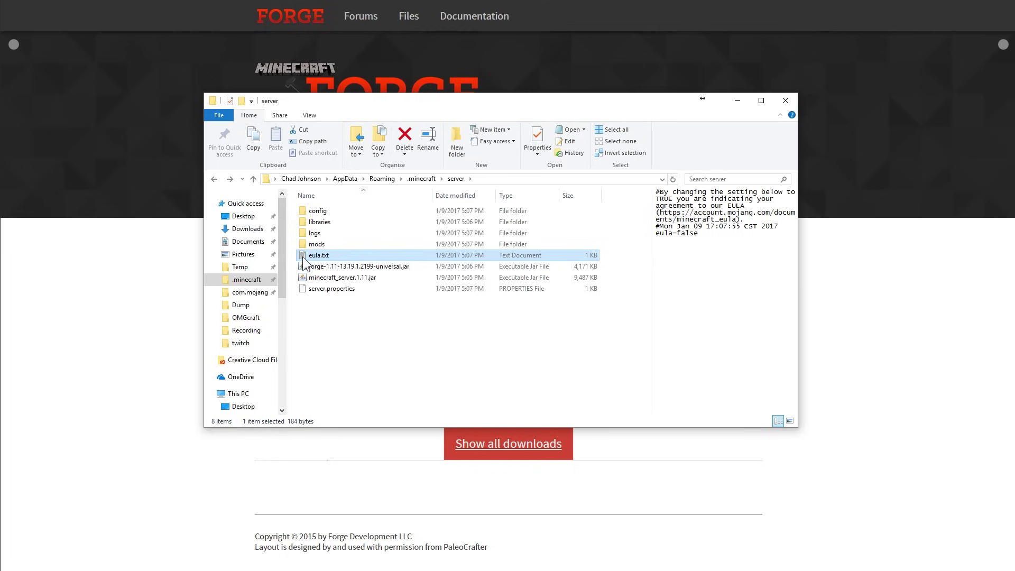
double_click(303, 259)
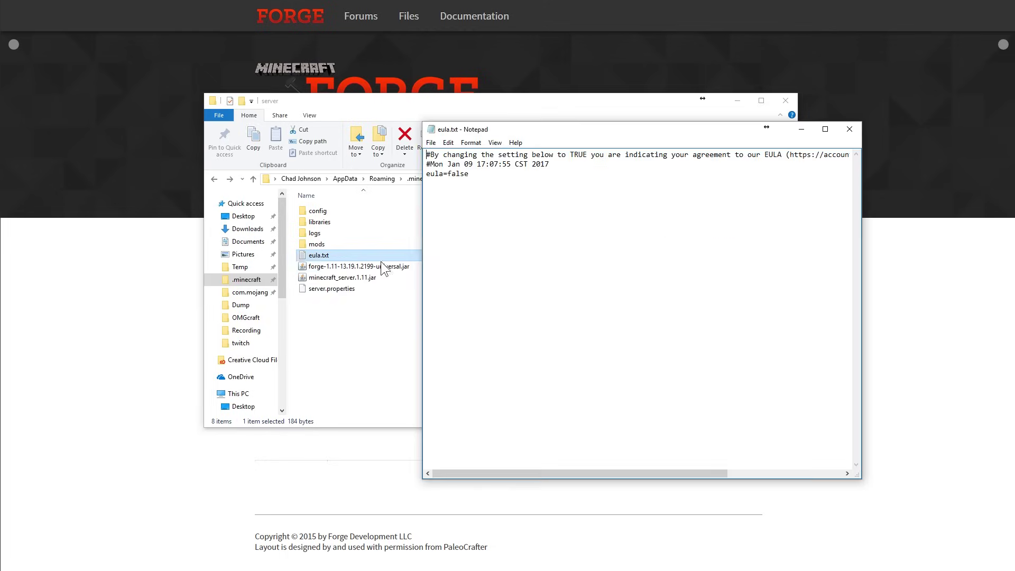
drag(447, 174, 517, 174)
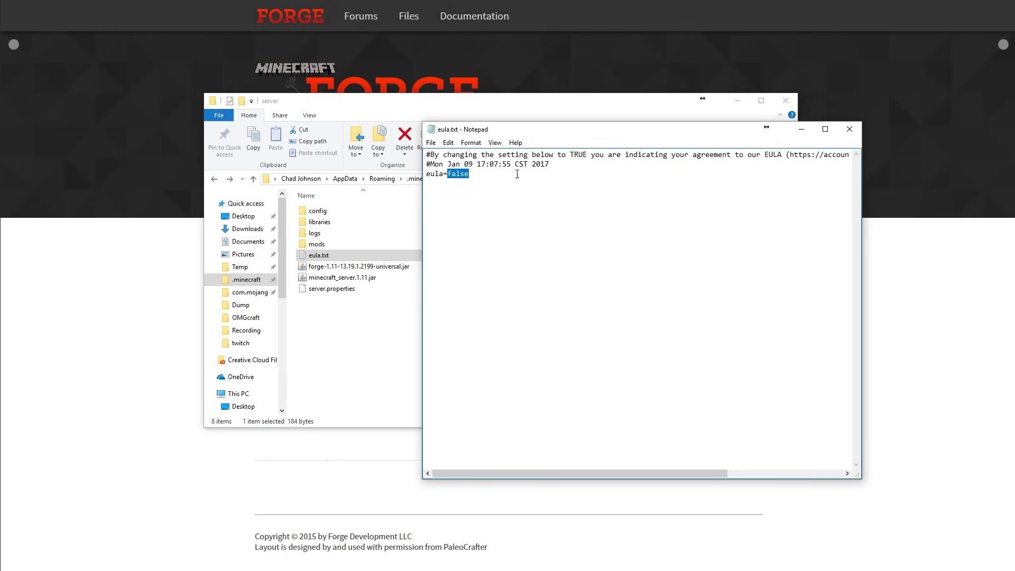
text(tru)
click(850, 130)
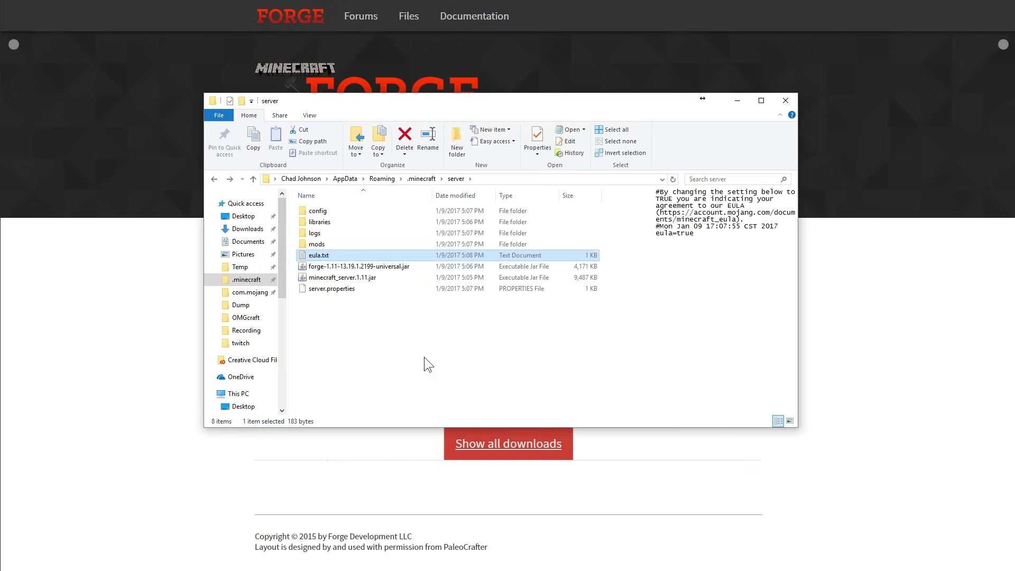
Run forge-1.11-13.19.1.2199-universal.jar to start the server, and widen its window to show more of the log.
click(358, 347)
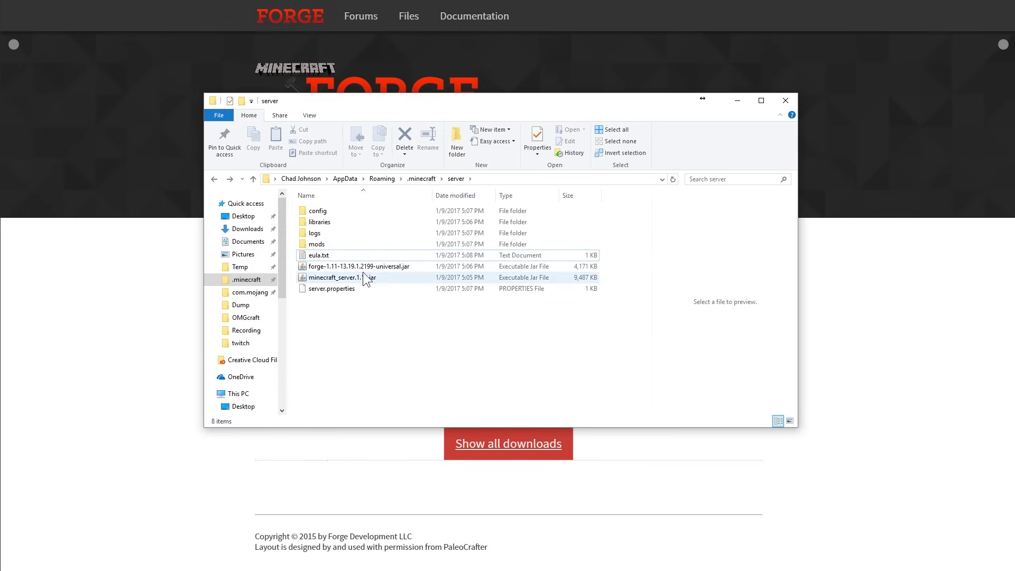
double_click(328, 270)
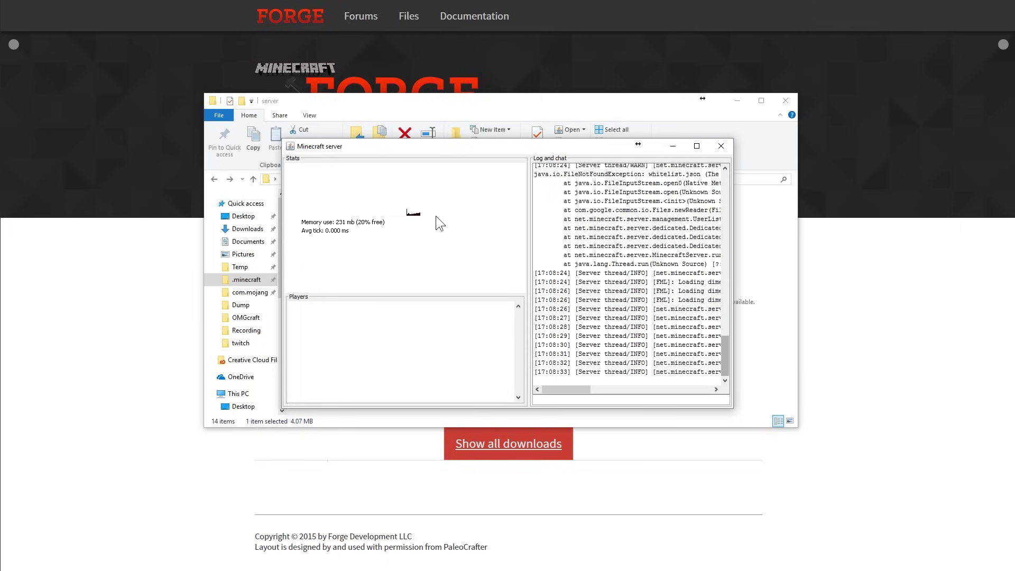
drag(732, 343, 834, 370)
drag(834, 316, 937, 316)
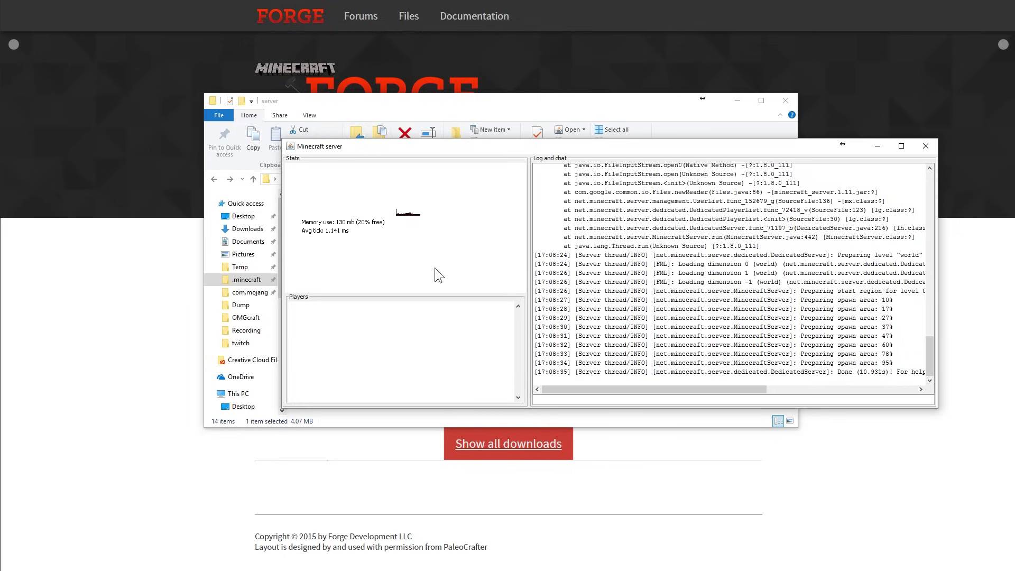
Shut down the running Minecraft server with the stop command.
click(556, 400)
text(stop)
key(Return)
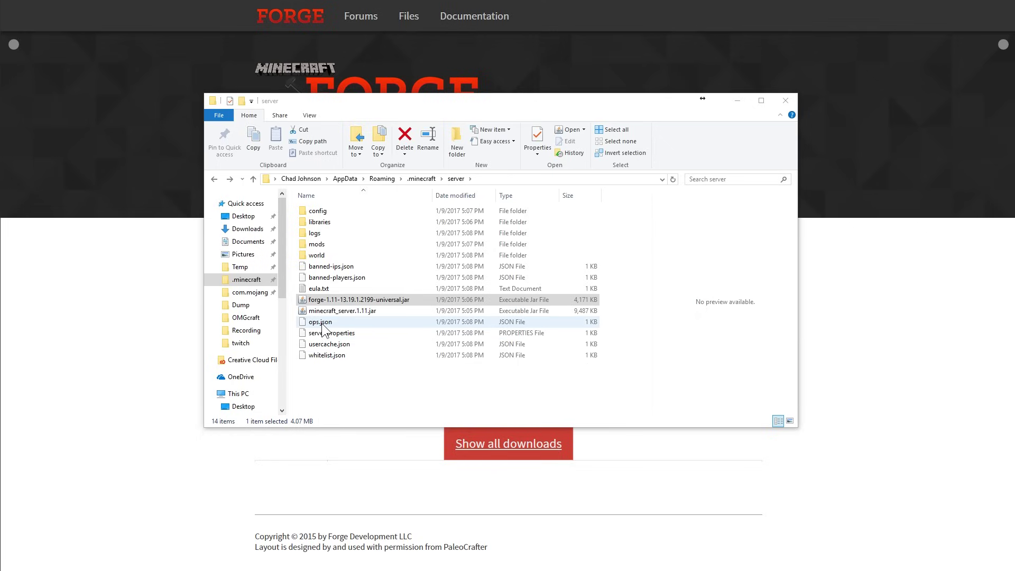
Examine the contents of the generated world folder and return to the server folder.
click(306, 257)
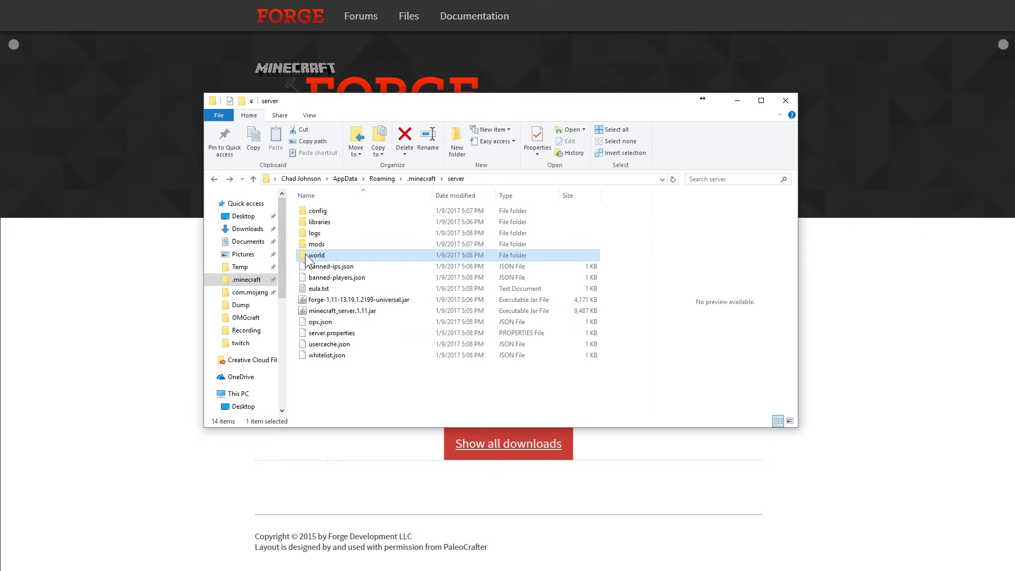
double_click(300, 257)
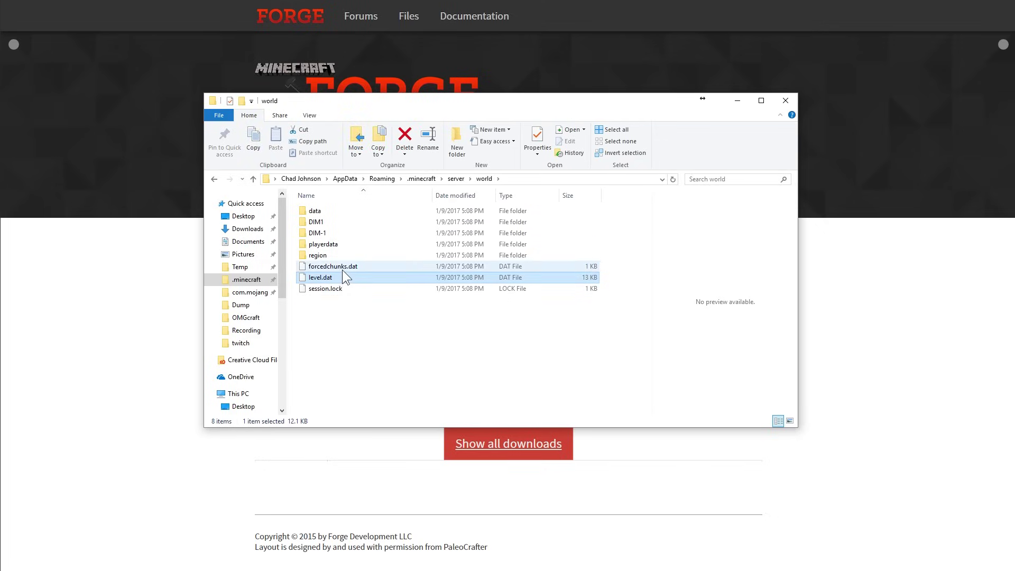
click(342, 253)
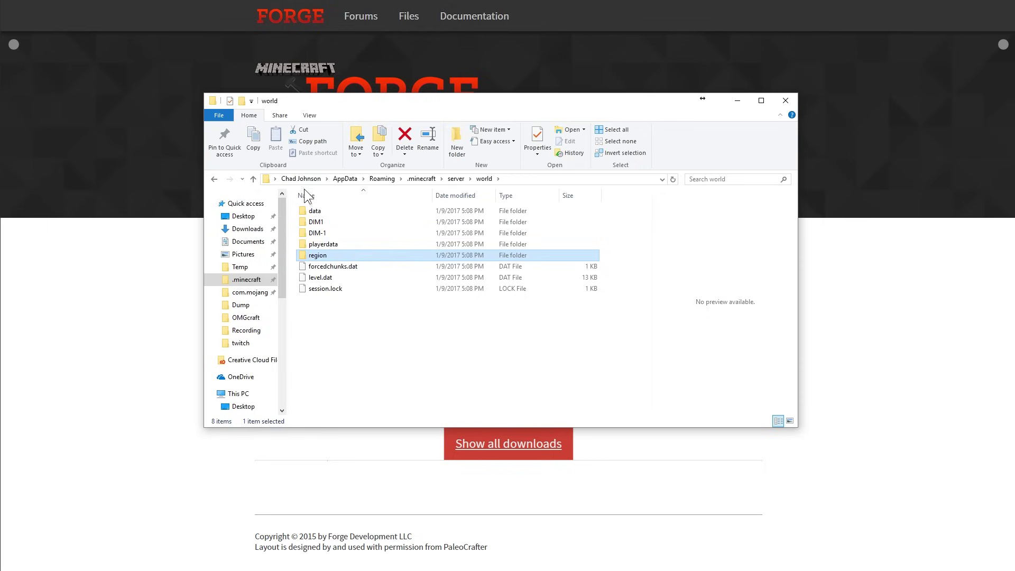
click(214, 180)
Open the server's mods folder, and switch to the Curse client to open the OMGcraft profile's folder.
click(319, 245)
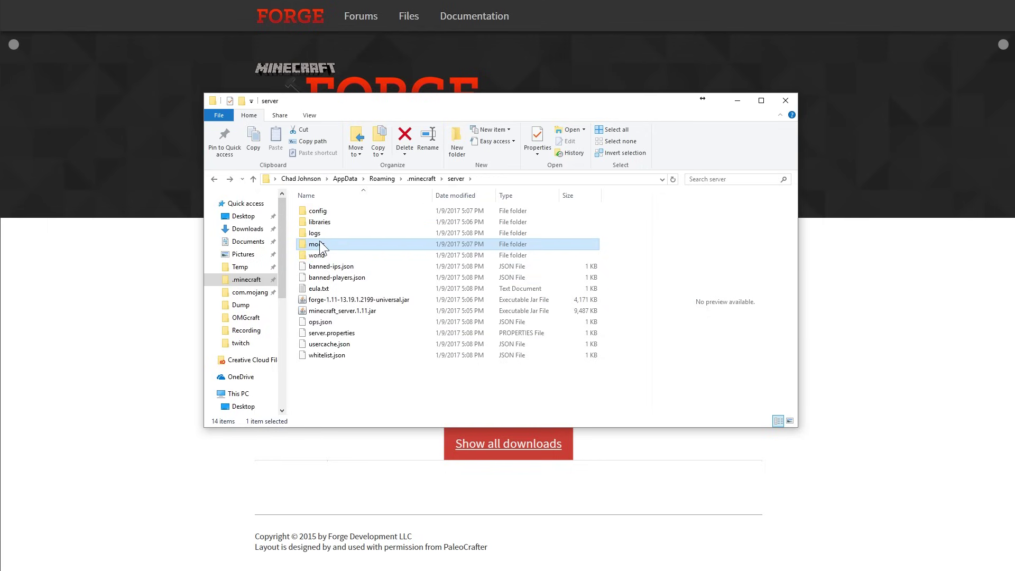
double_click(319, 245)
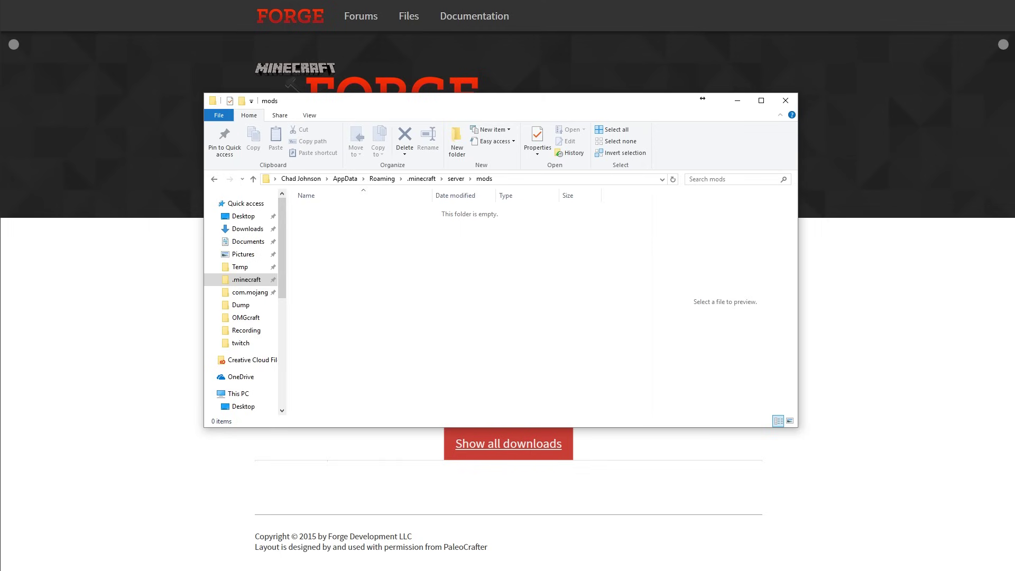
key(alt+Tab)
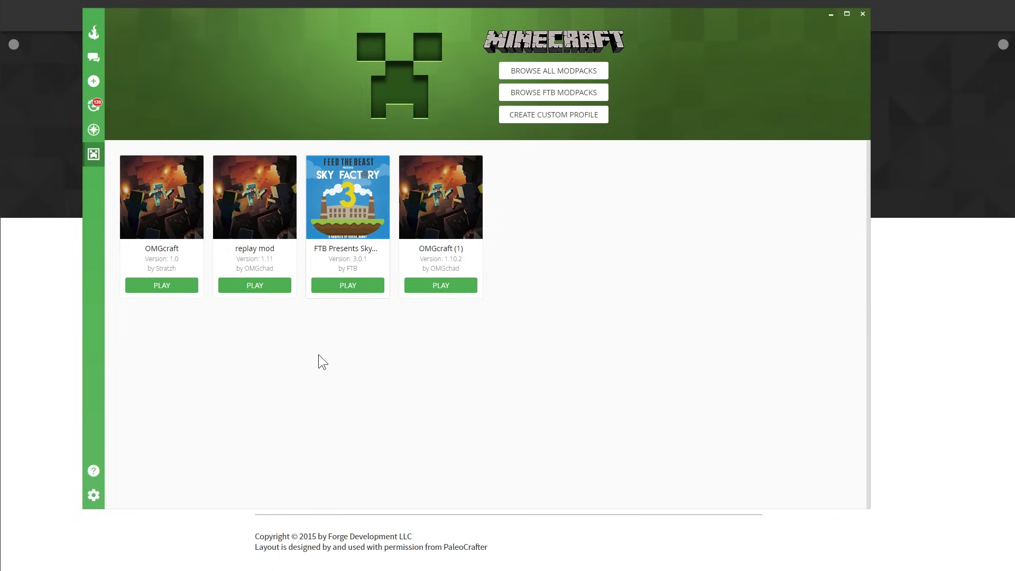
click(163, 182)
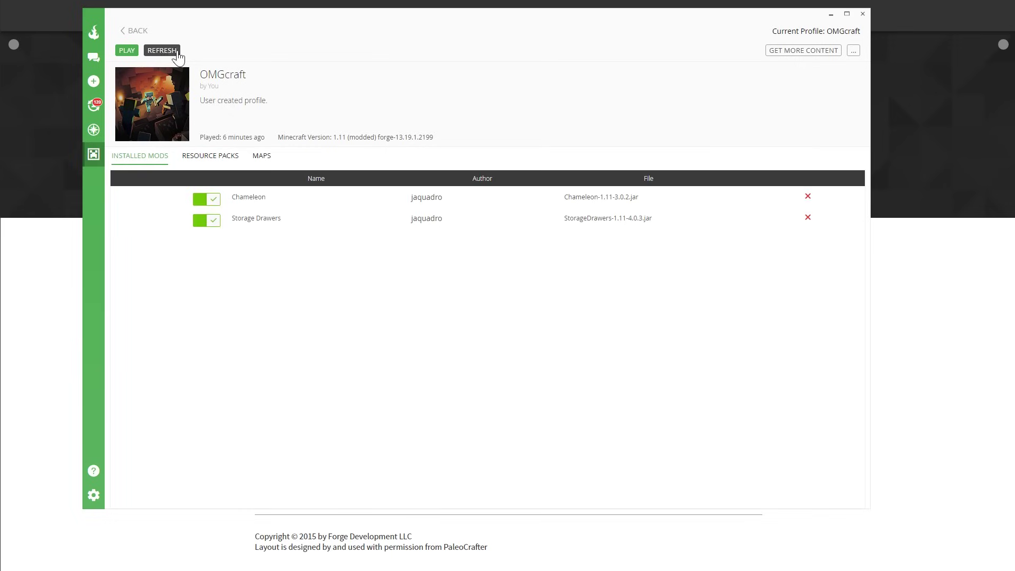
click(854, 52)
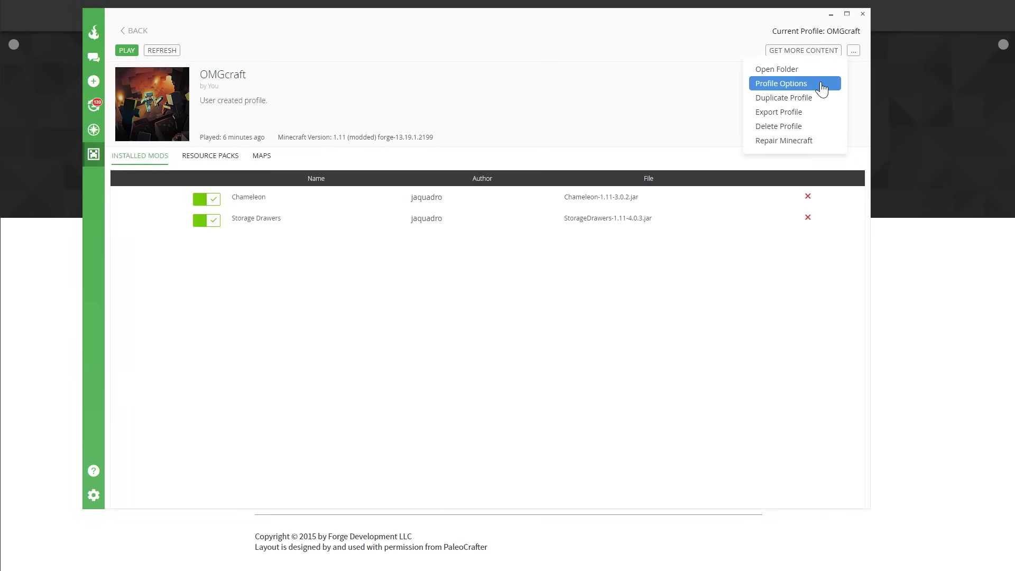
click(810, 72)
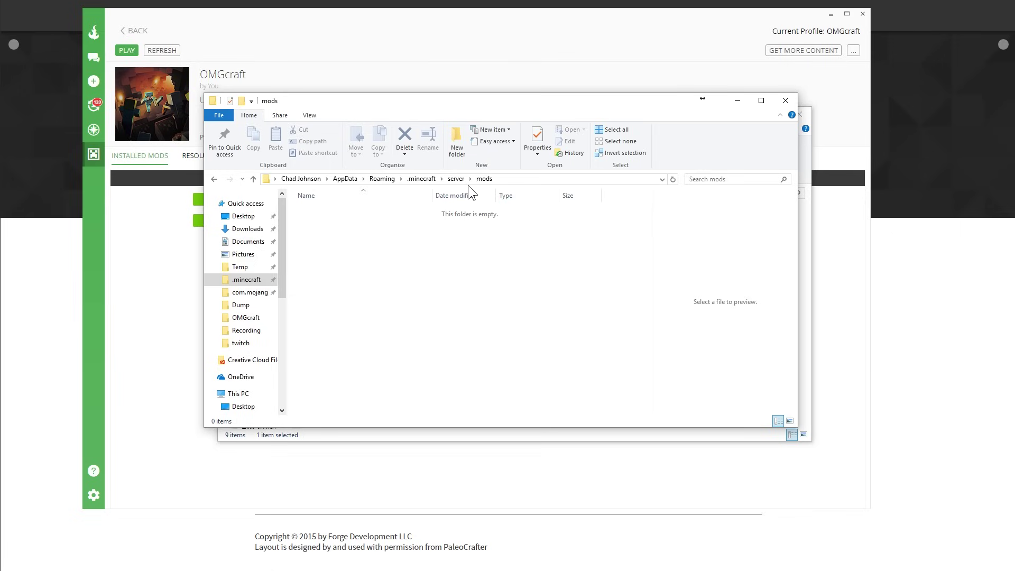
click(806, 166)
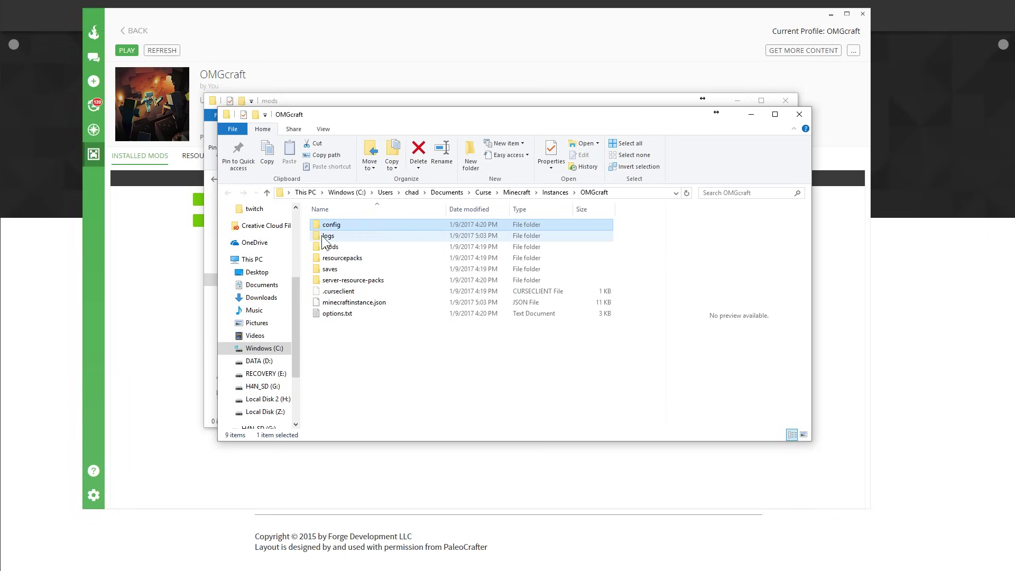
Copy Chameleon-1.11-3.0.2.jar and StorageDrawers-1.11-4.0.3.jar from the OMGcraft profile's mods folder.
click(330, 248)
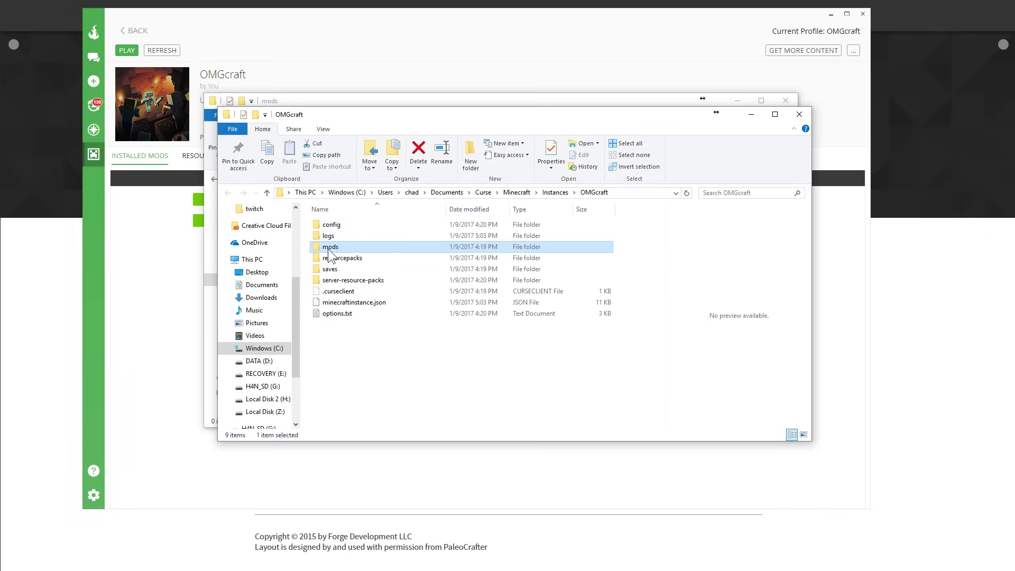
double_click(330, 248)
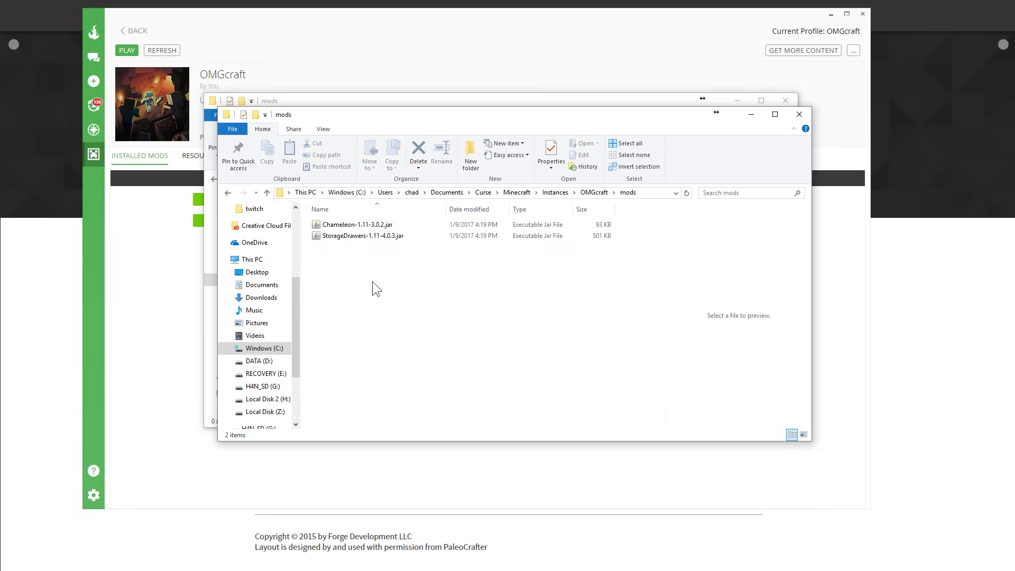
drag(337, 252, 309, 221)
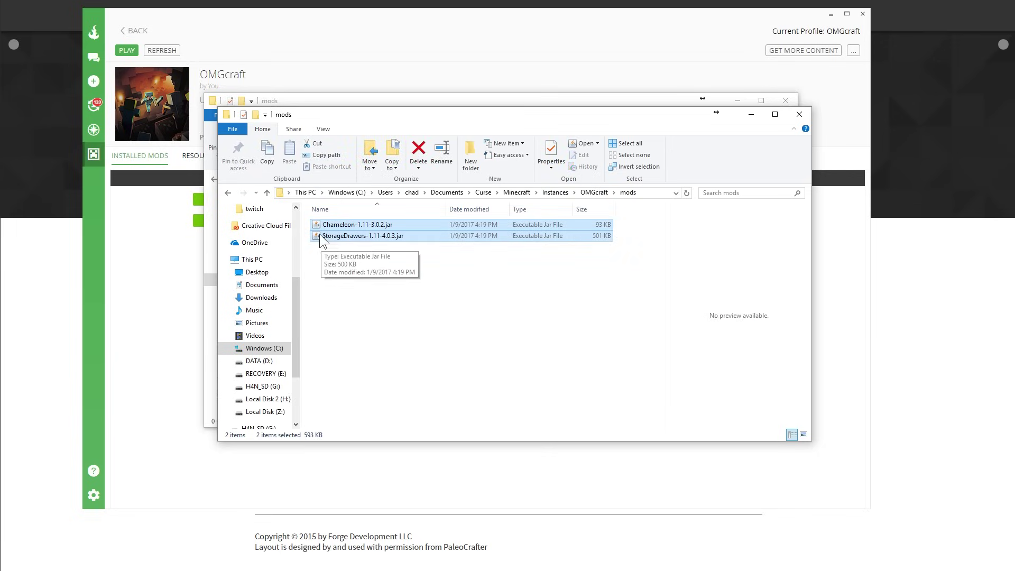
right_click(322, 233)
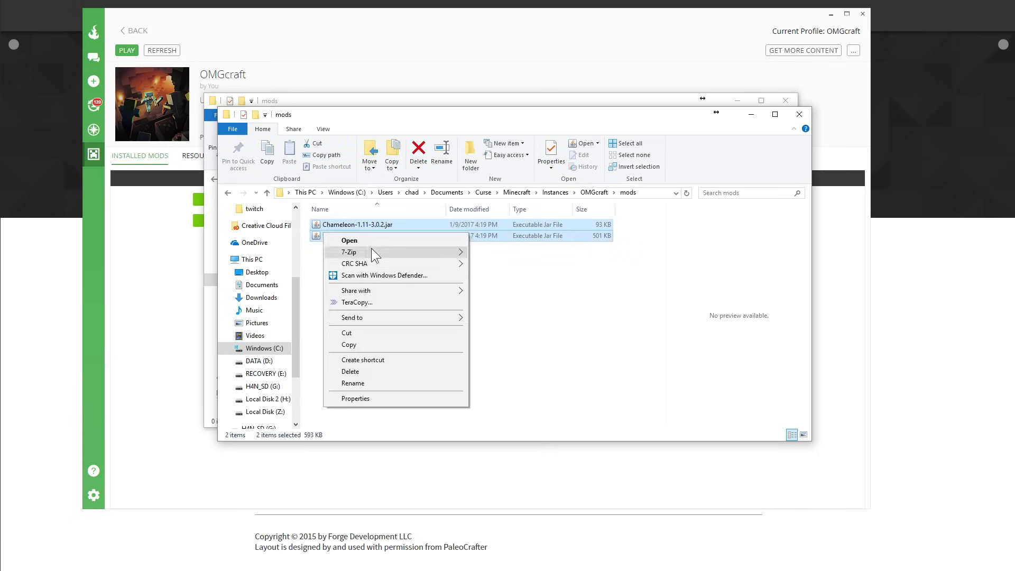
click(369, 344)
Paste the two copied mod files into the server's mods folder.
click(314, 102)
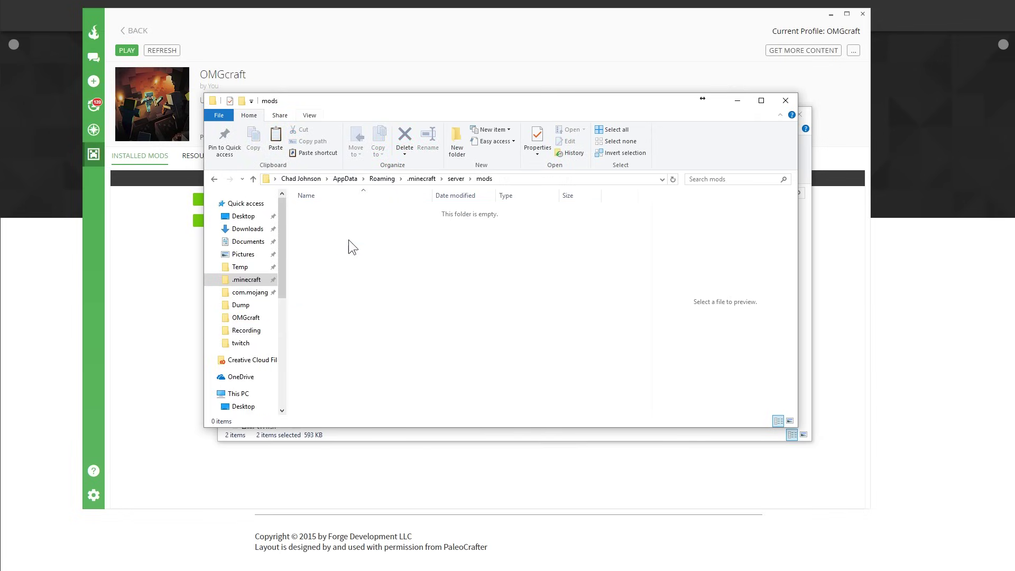
click(456, 178)
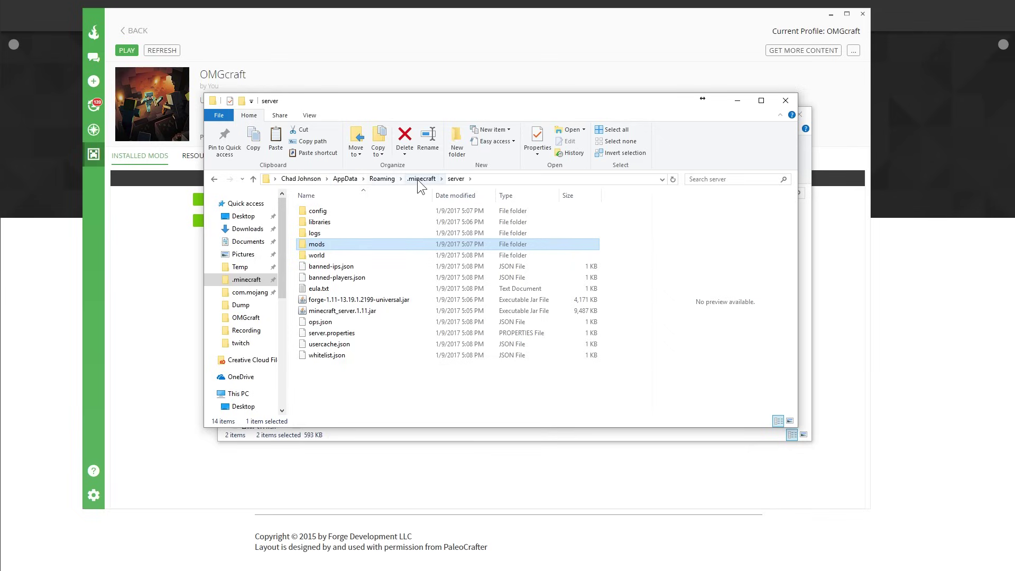
double_click(323, 243)
right_click(344, 288)
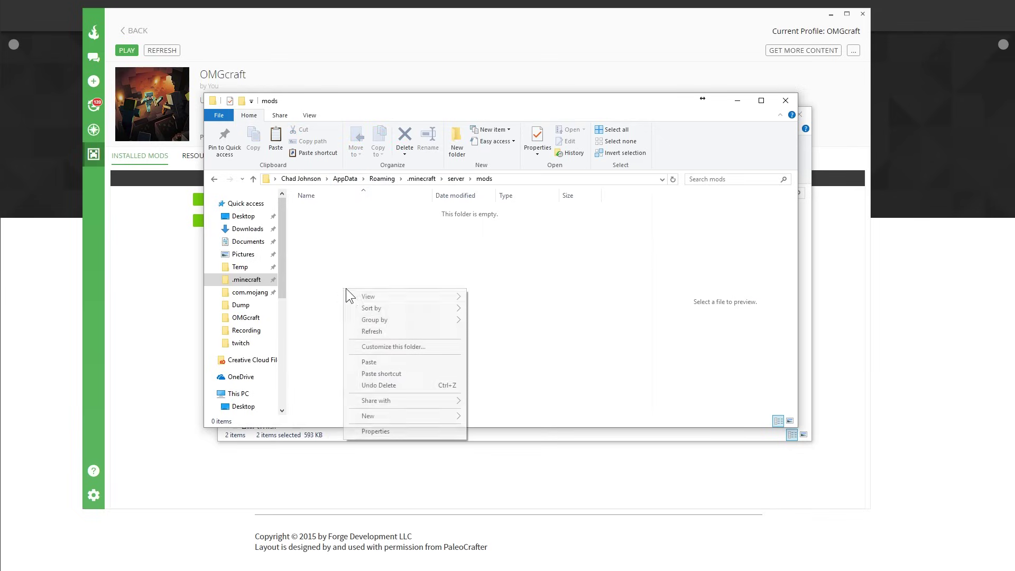
click(390, 361)
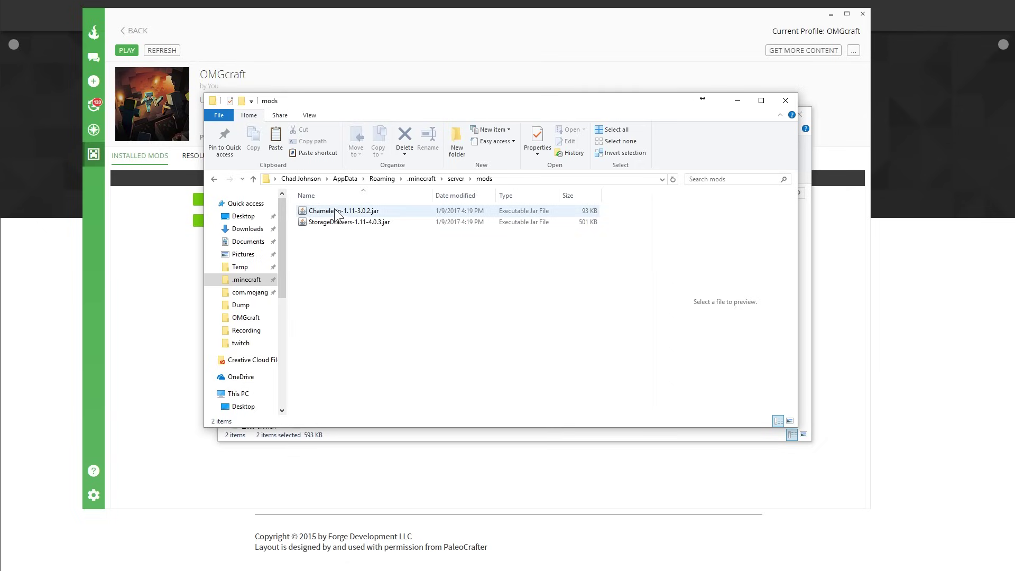
Copy all four configuration files from the OMGcraft profile's config folder.
click(808, 234)
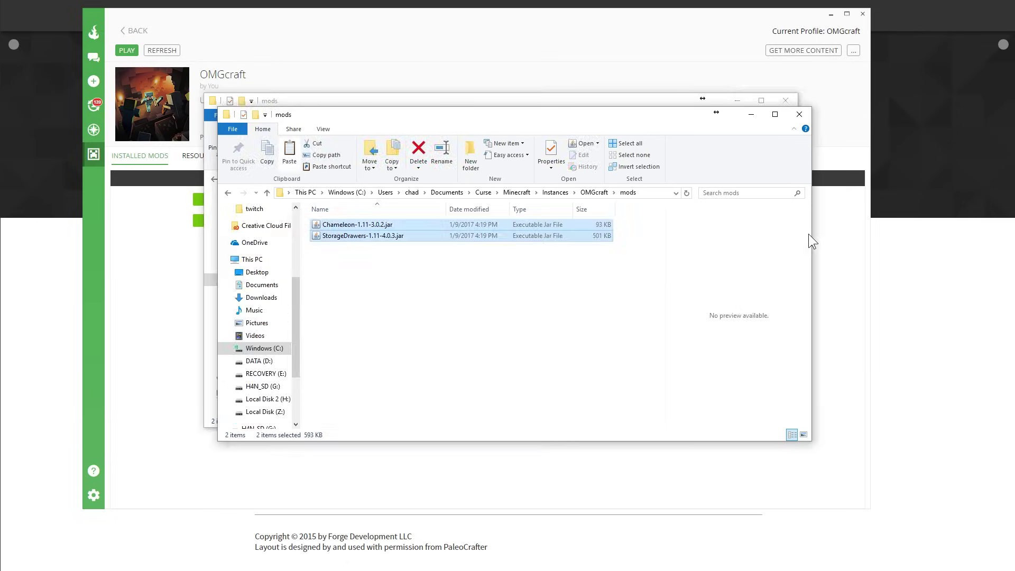
click(589, 192)
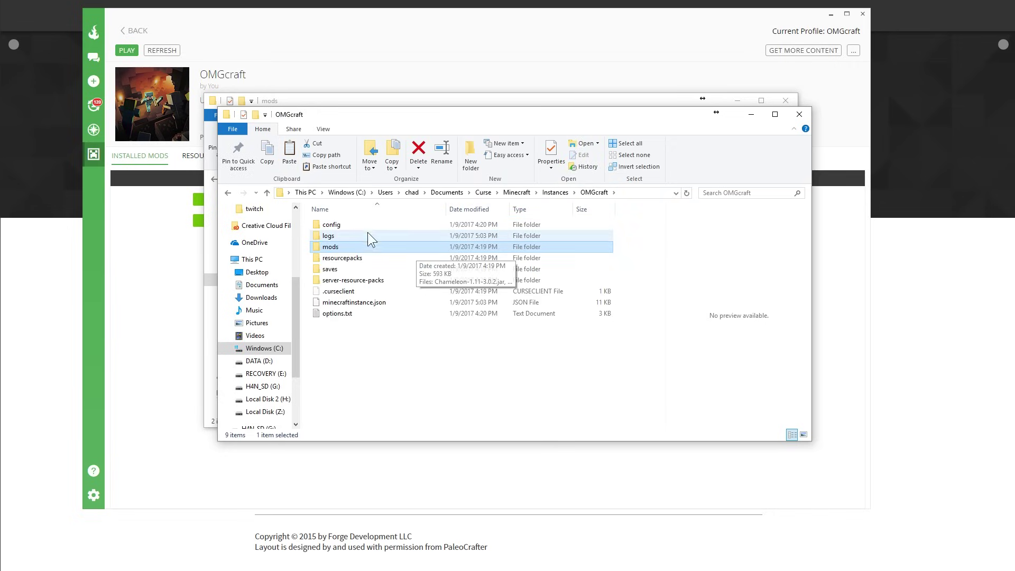
click(343, 224)
double_click(334, 227)
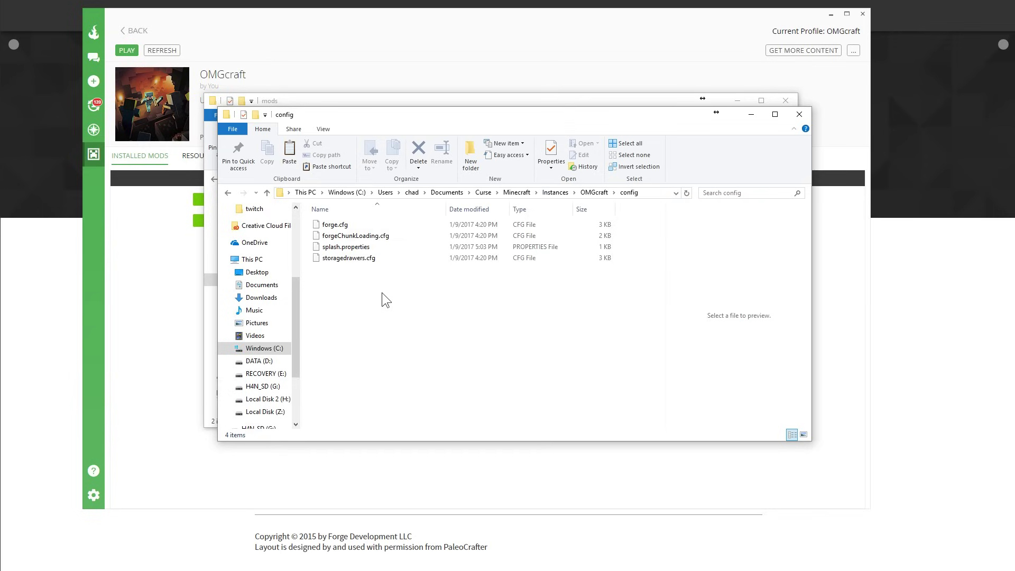
drag(381, 295, 350, 211)
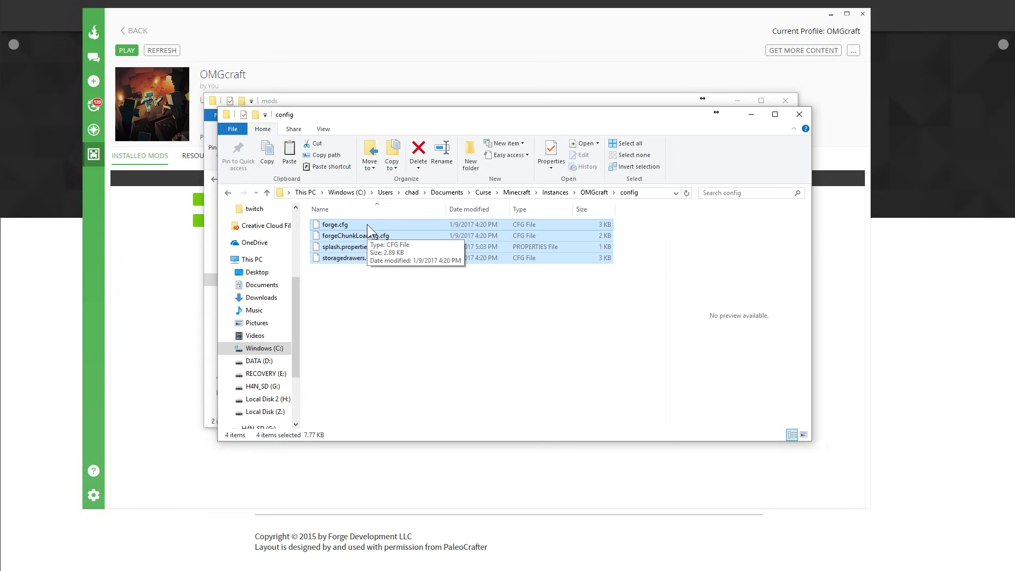
right_click(366, 224)
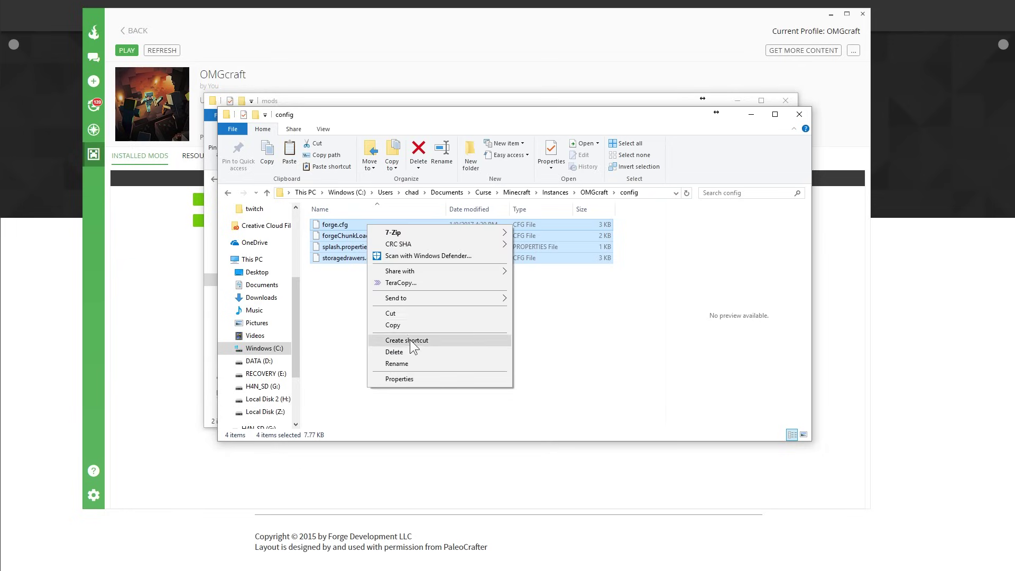
click(403, 324)
Paste the copied configuration files into the server's config folder, overwriting the existing forge.cfg and forgeChunkLoading.cfg.
click(346, 101)
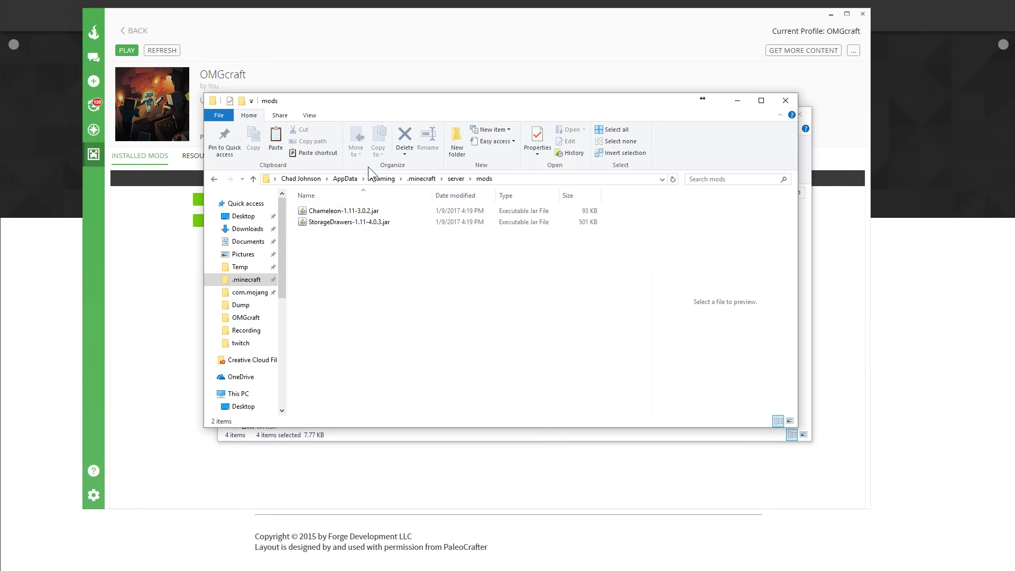
click(455, 179)
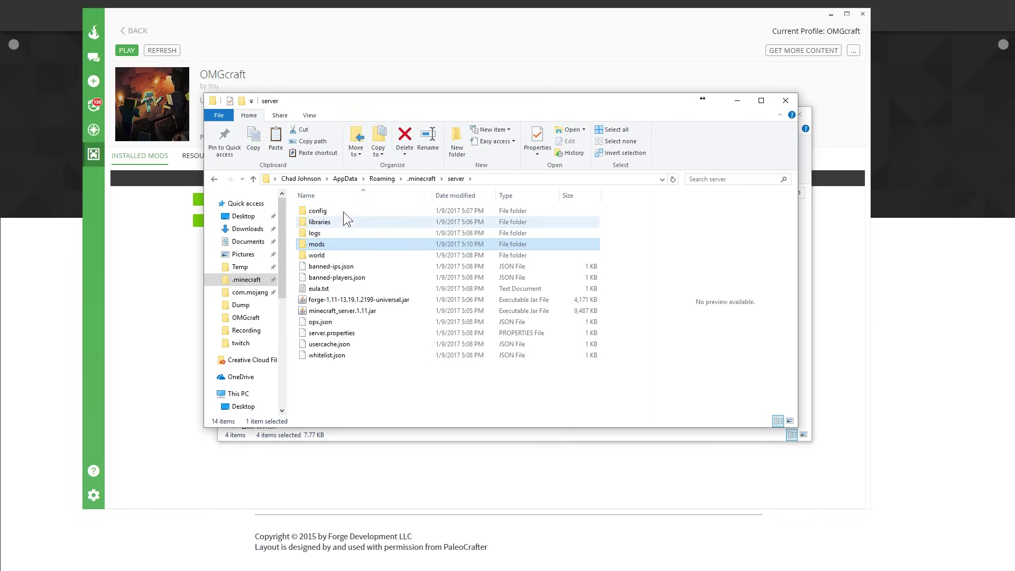
double_click(344, 212)
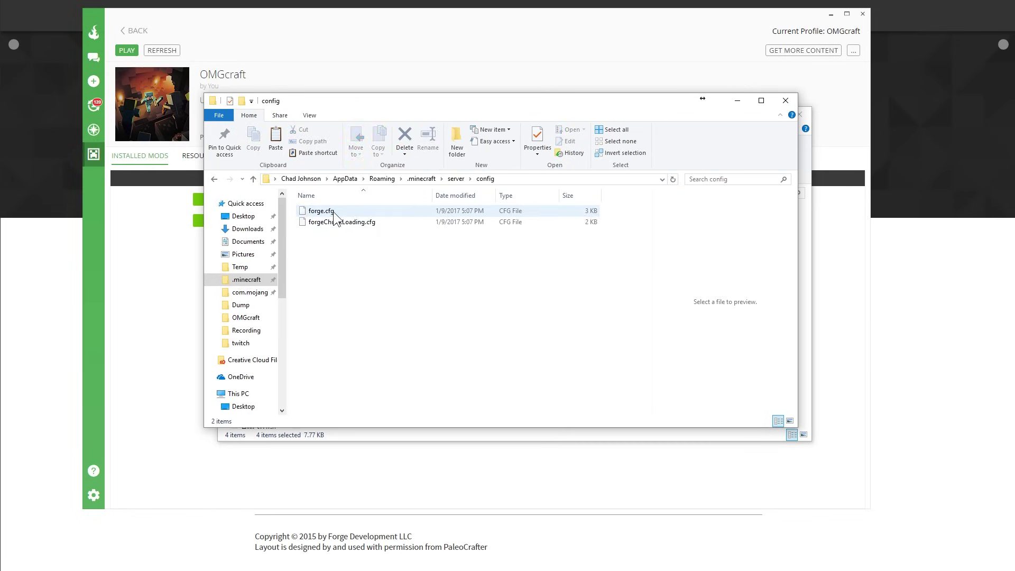
right_click(345, 278)
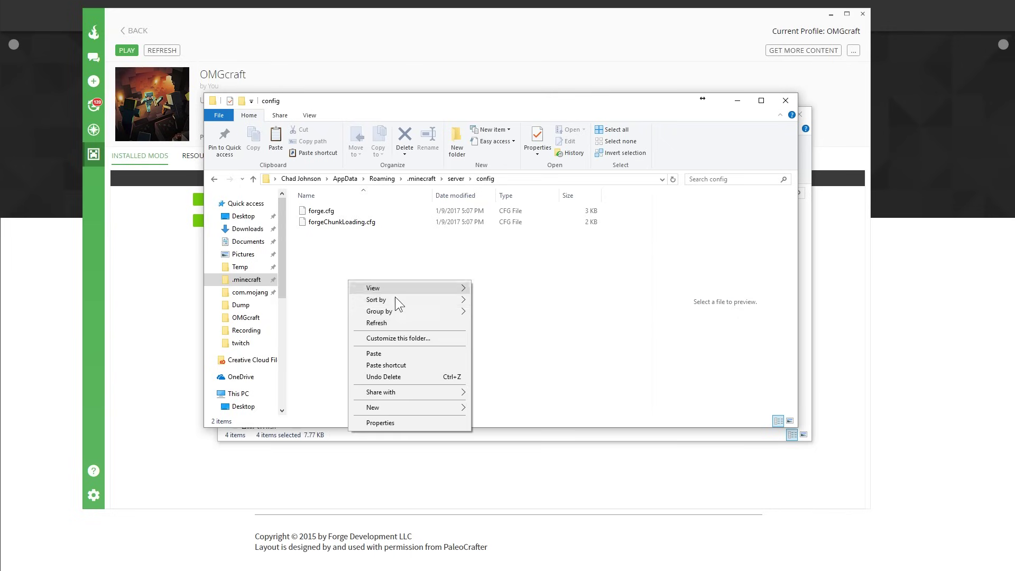
click(394, 354)
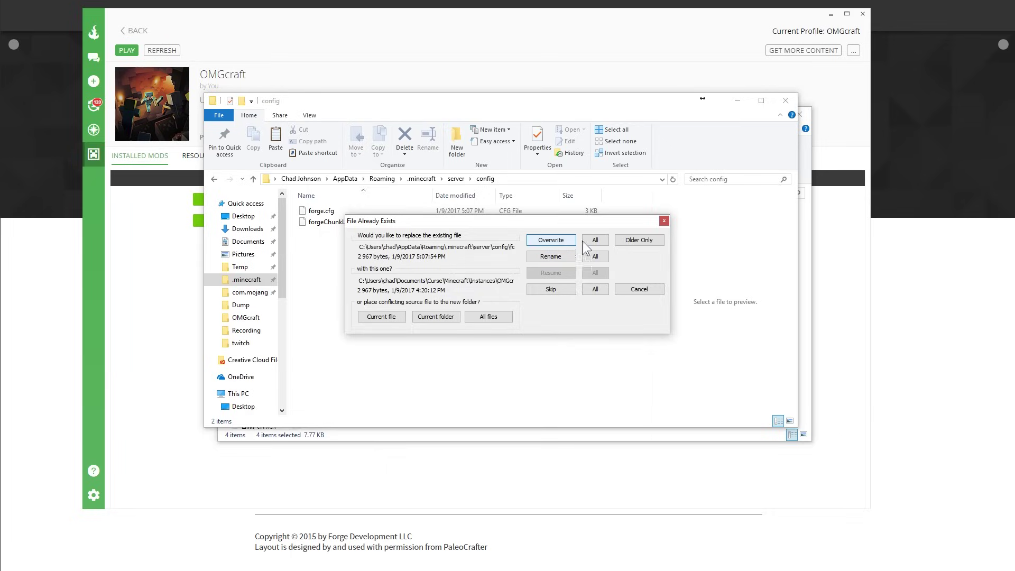
click(551, 240)
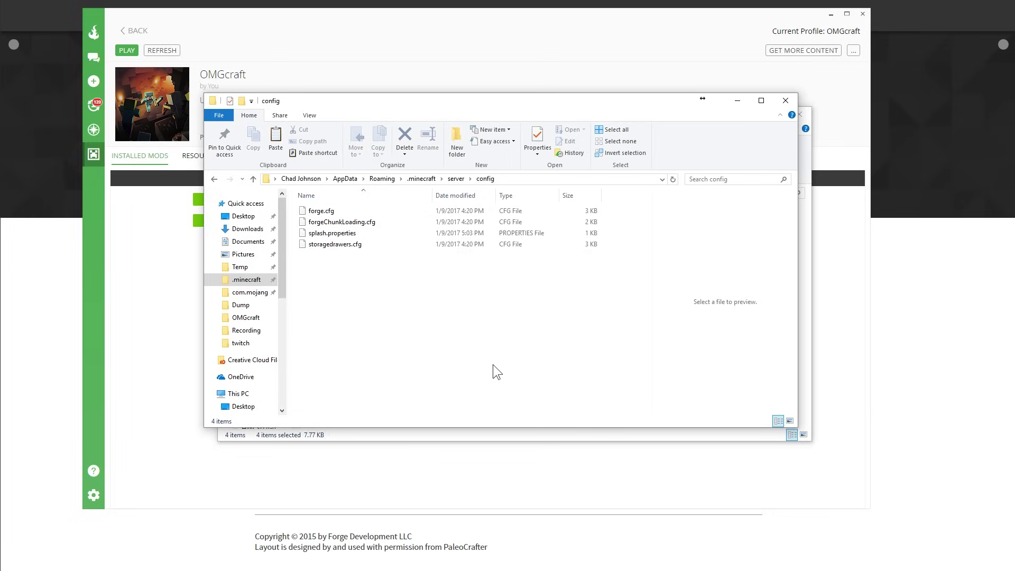
Check splash.properties and storagedrawers.cfg in the server's config folder, then close both config folder windows and leave the OMGcraft profile page.
click(334, 233)
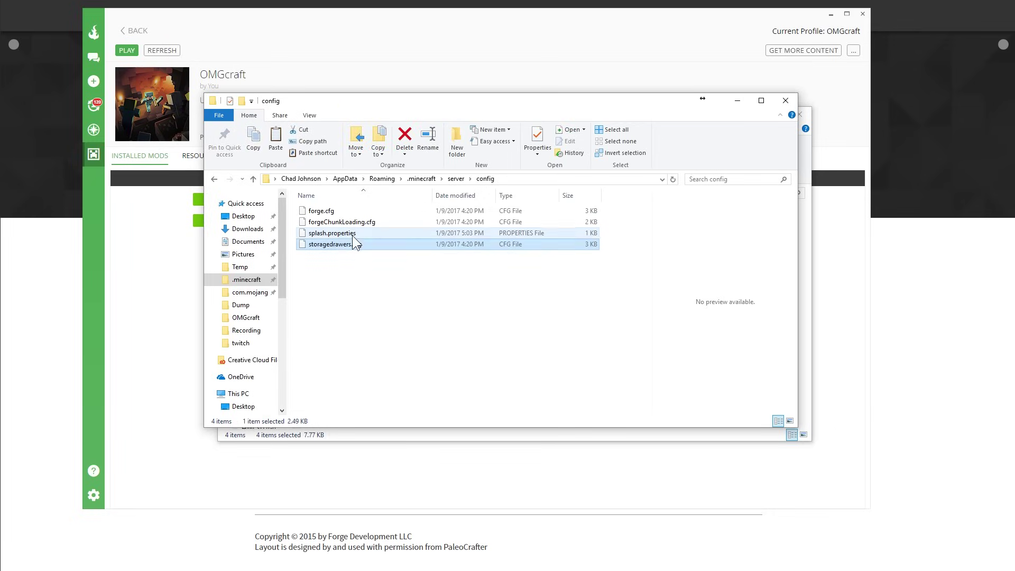
click(342, 244)
click(785, 100)
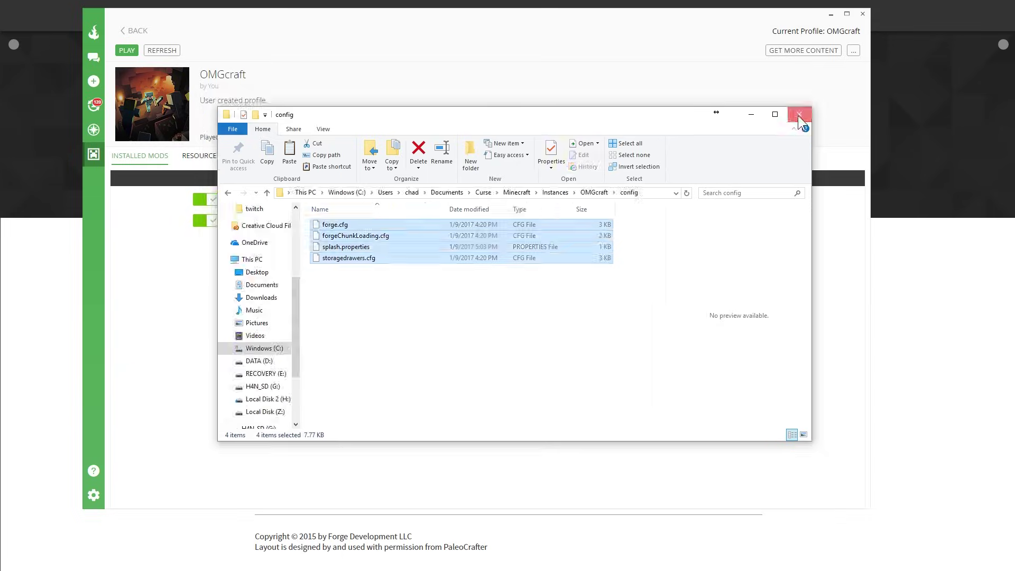
click(799, 114)
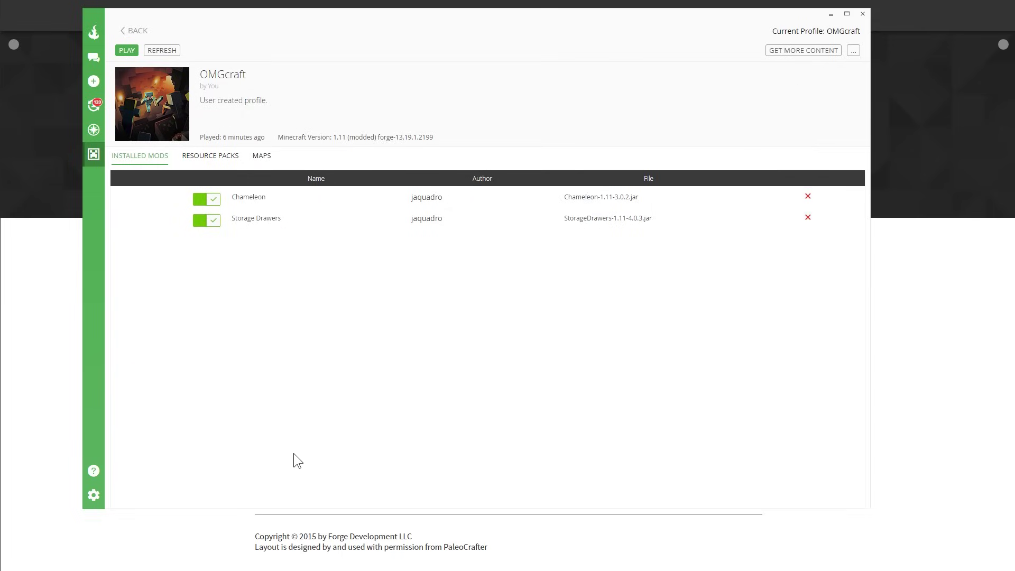
click(135, 30)
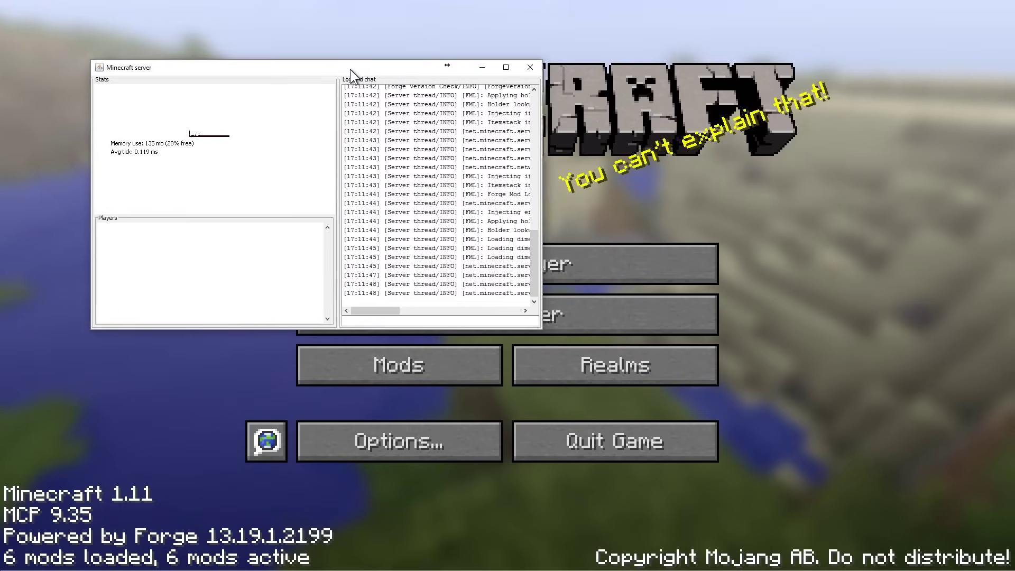
Switch to the Minecraft client and add a multiplayer server entry with the address localhost.
drag(350, 68, 323, 60)
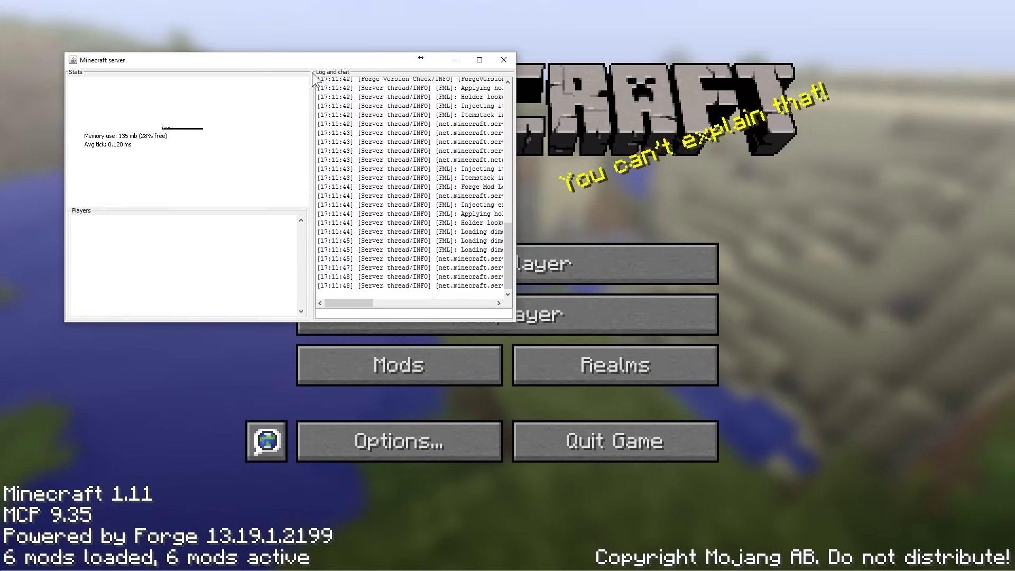
click(842, 279)
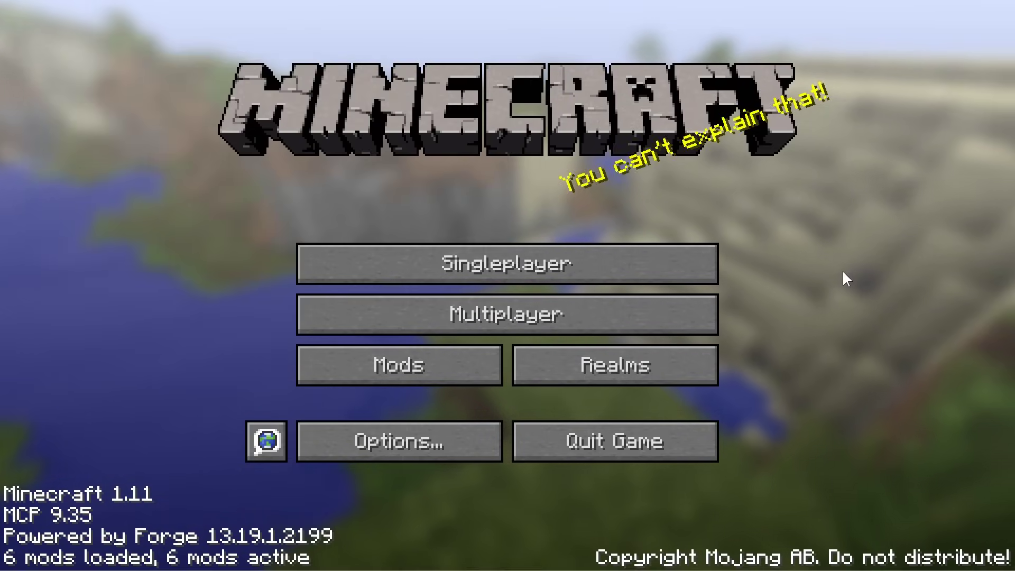
click(537, 329)
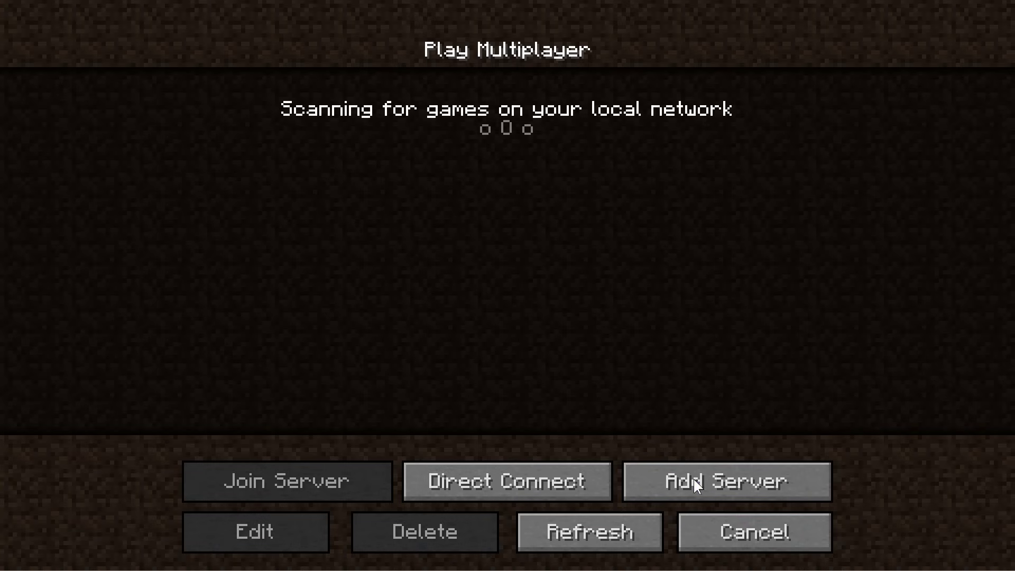
click(727, 479)
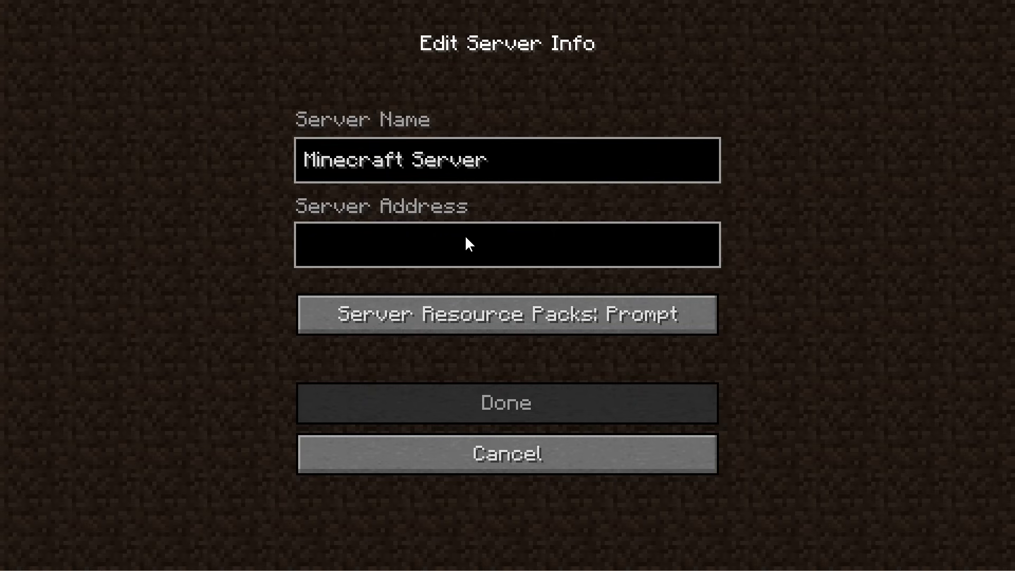
text(localhost)
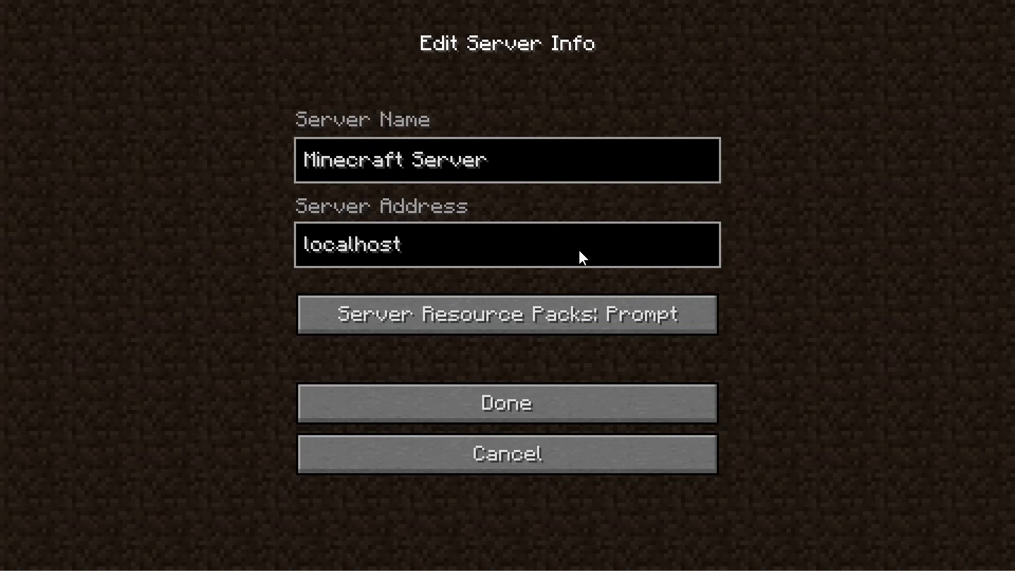
click(539, 413)
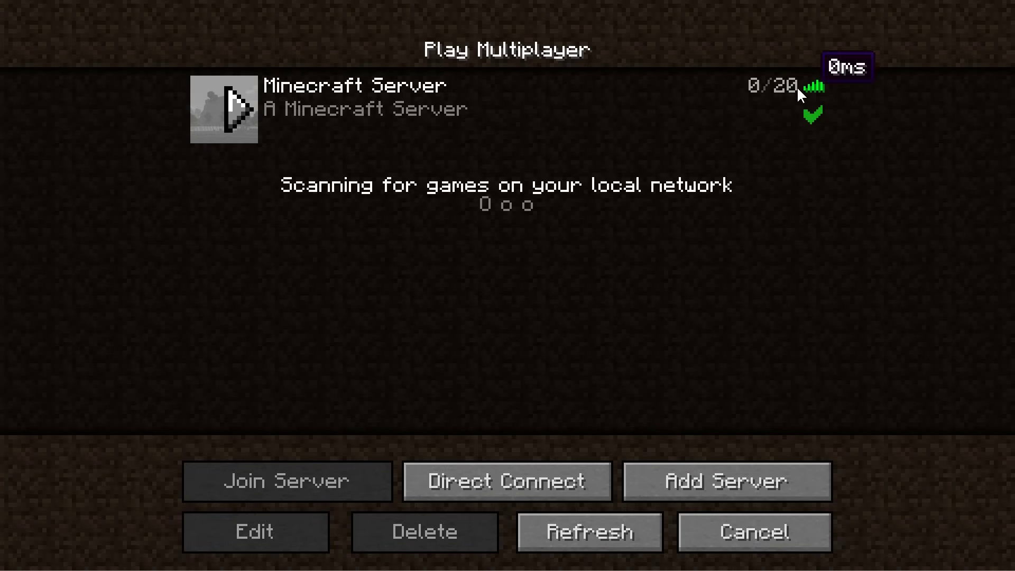
Join the Minecraft Server entry and view the player's inventory in the game world.
click(753, 94)
double_click(754, 94)
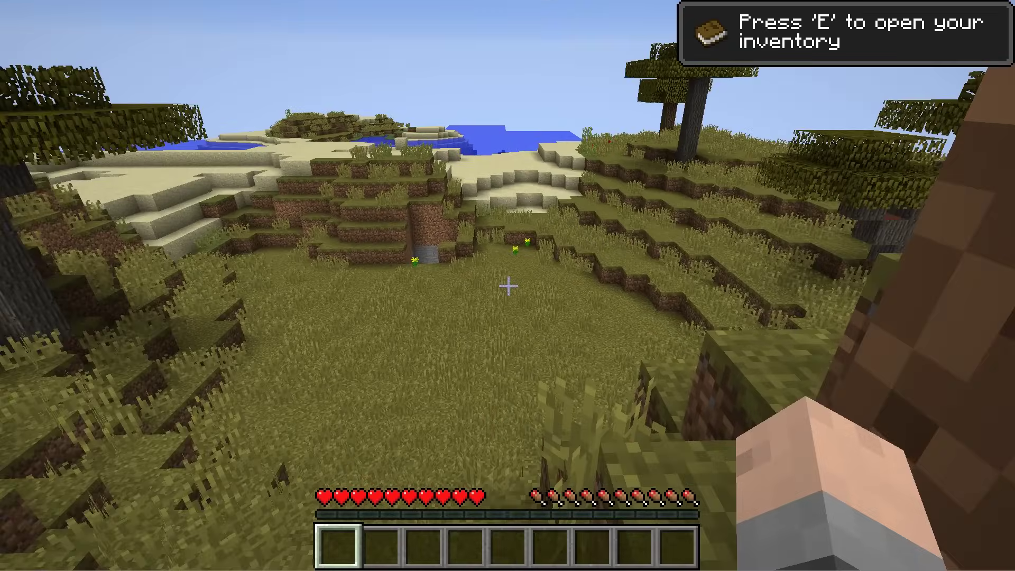
key(e)
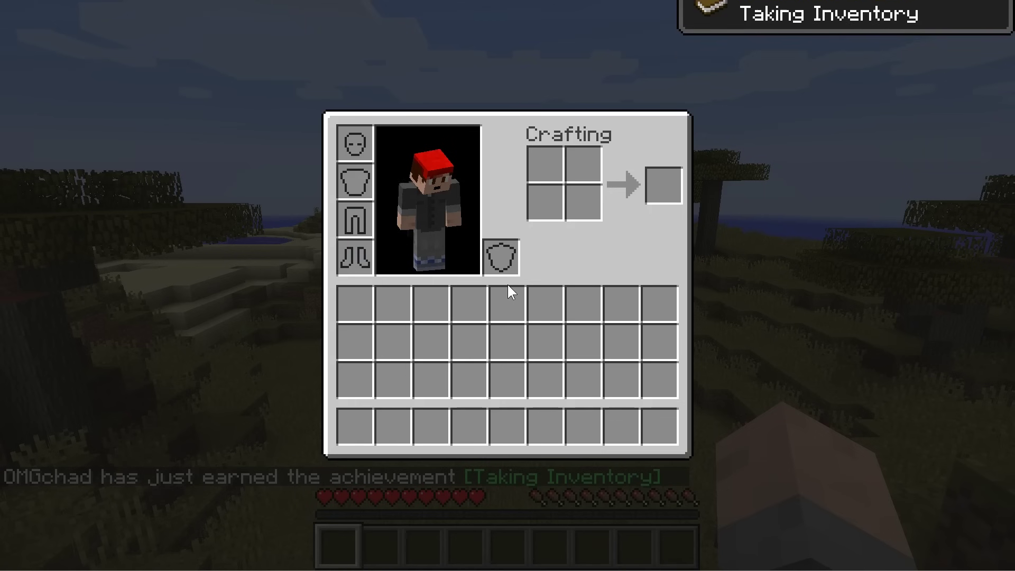
key(e)
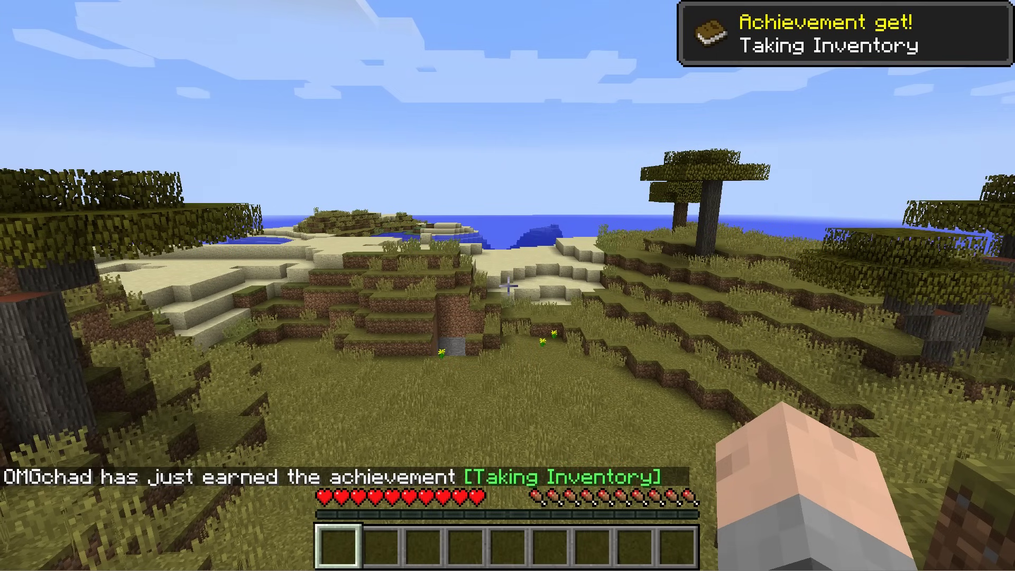
Switch to the Minecraft server window, widen it to show full log lines, and try sending "hello" from its console.
key(t)
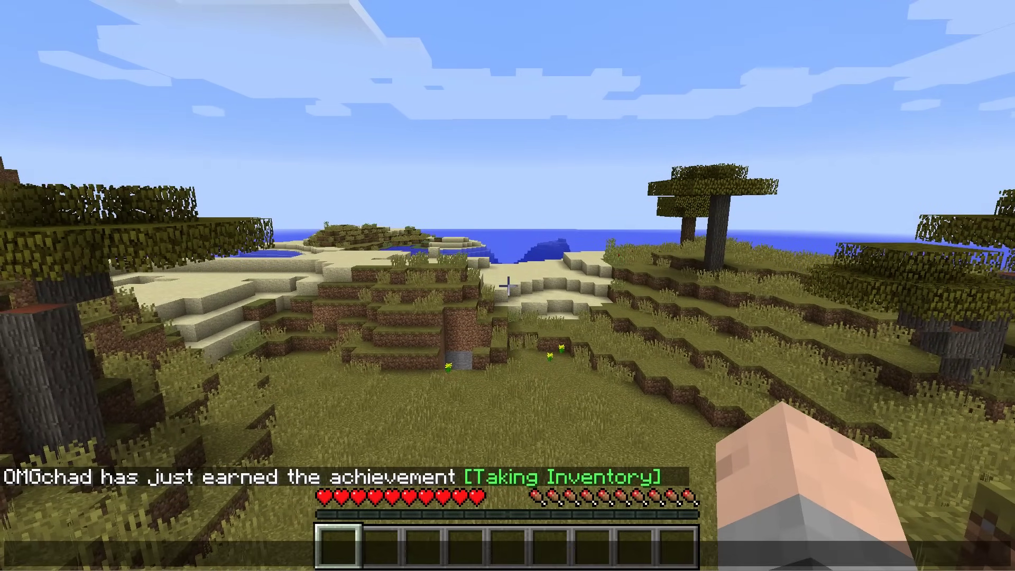
key(alt+Tab)
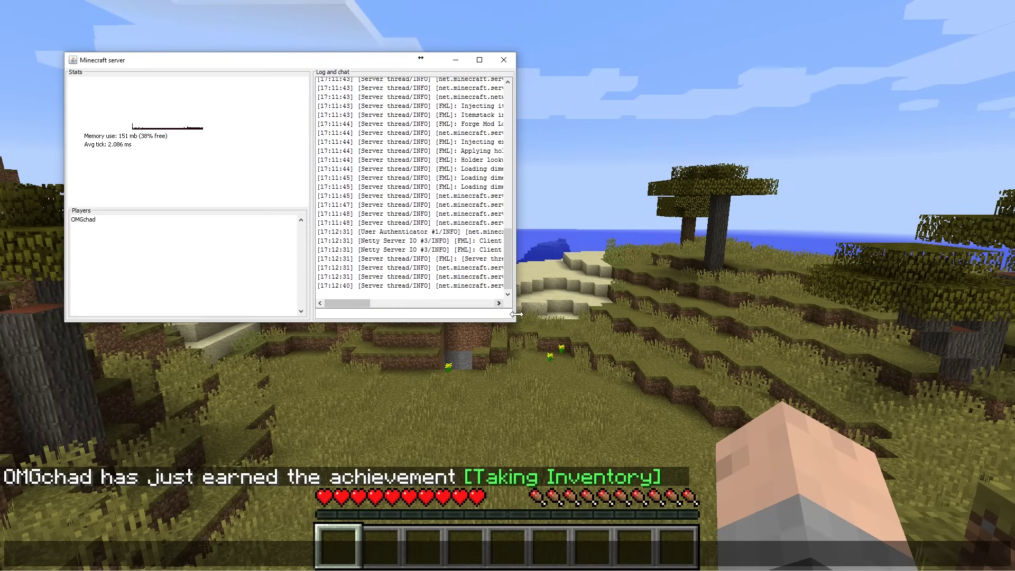
drag(515, 306, 967, 311)
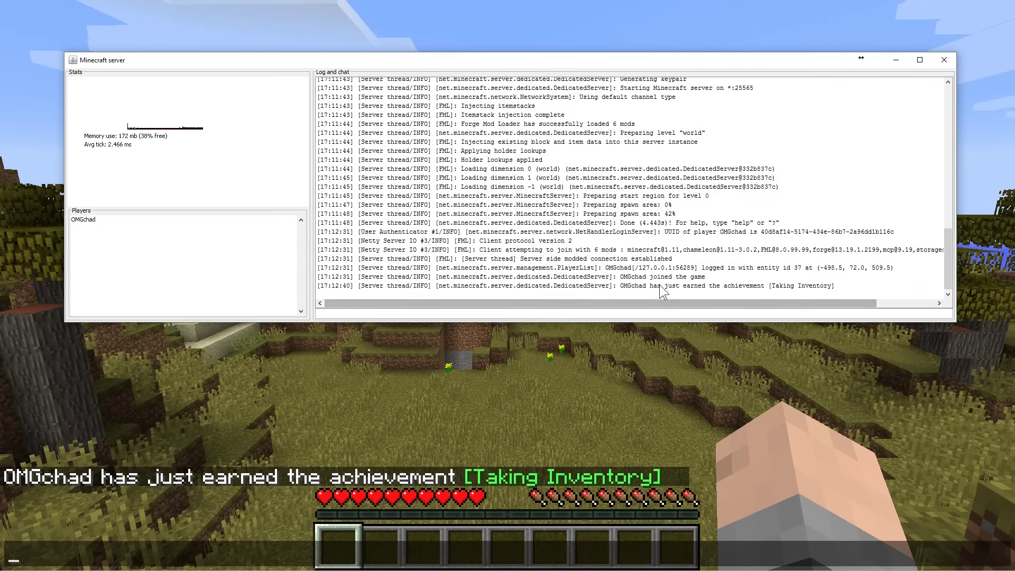
click(582, 314)
text(h)
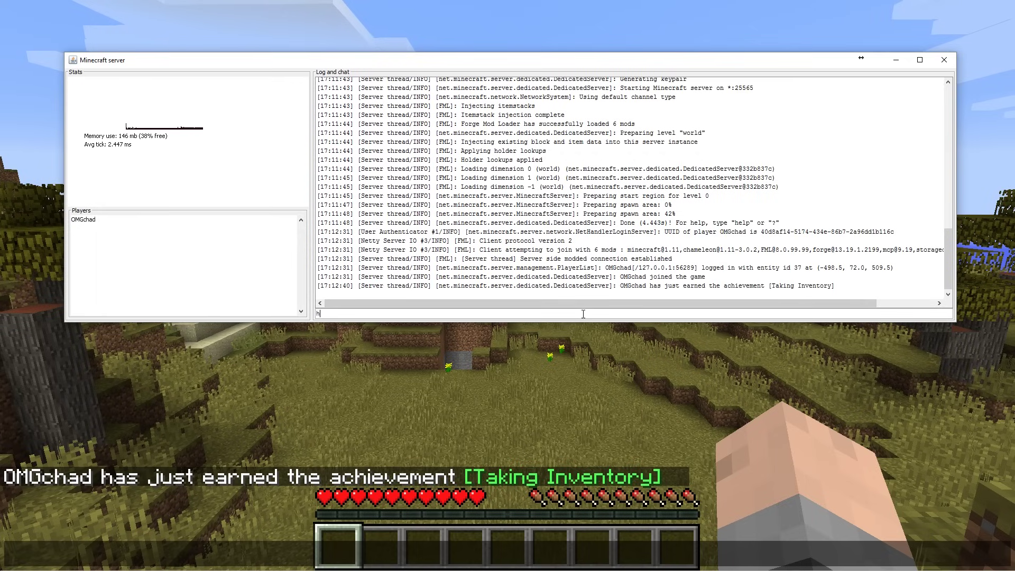
text(ello)
key(Return)
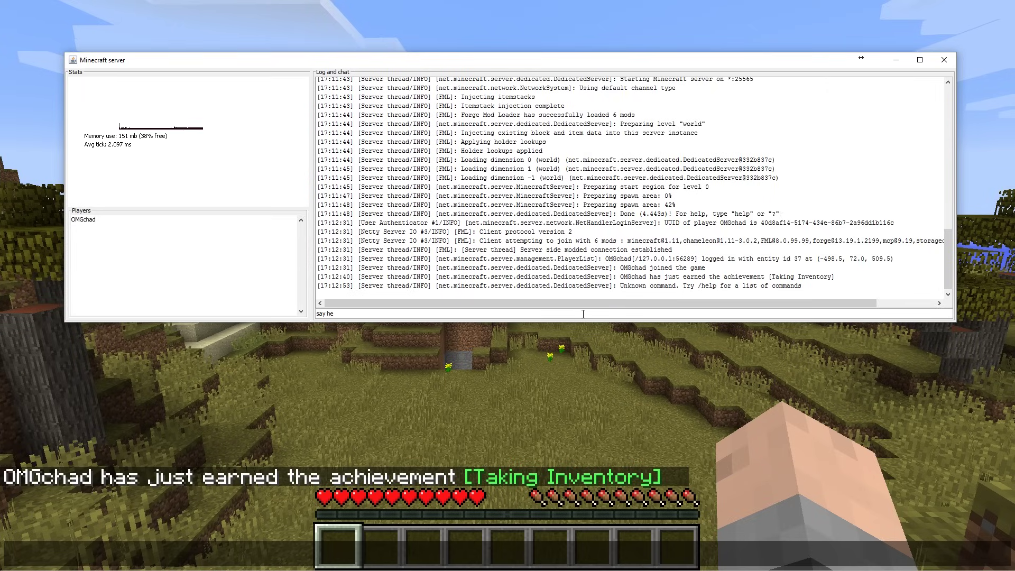
Broadcast "hello" with the say command and grant the connected player operator status with the op command.
text(say hello)
key(Return)
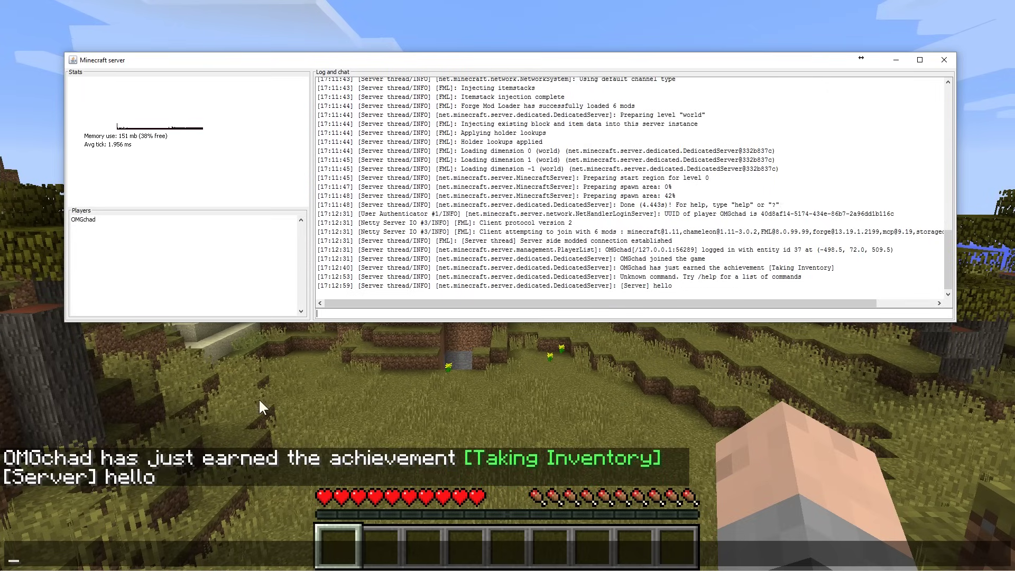
text(op OMgchad)
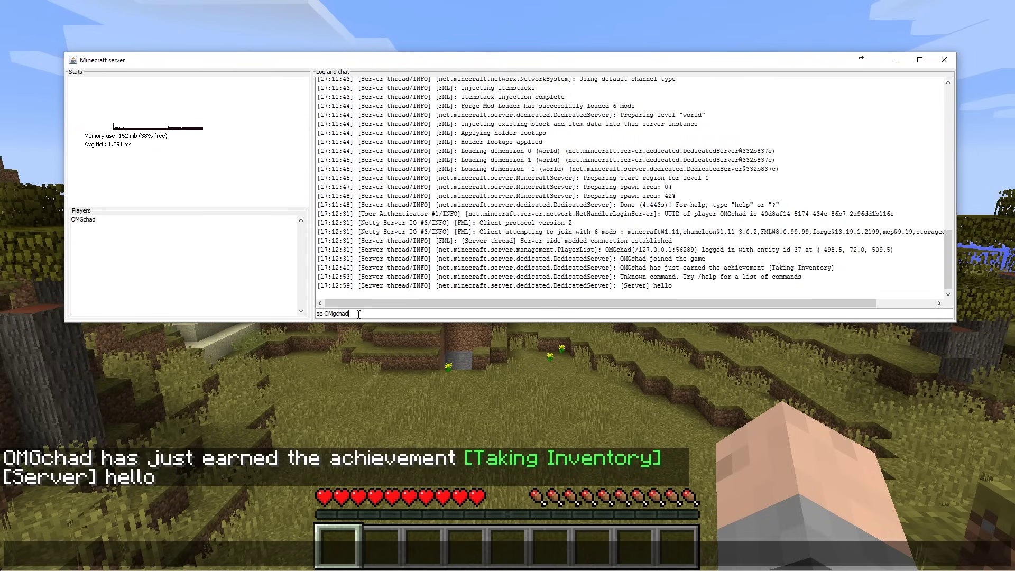
key(Return)
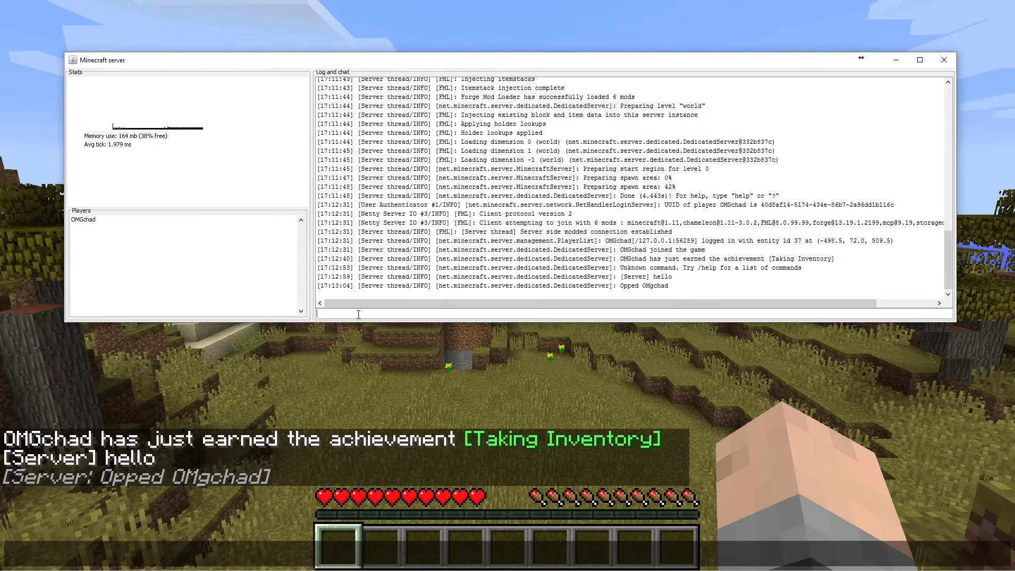
Return to the game and switch the player to Creative Mode with the command /gamemode 1.
click(427, 350)
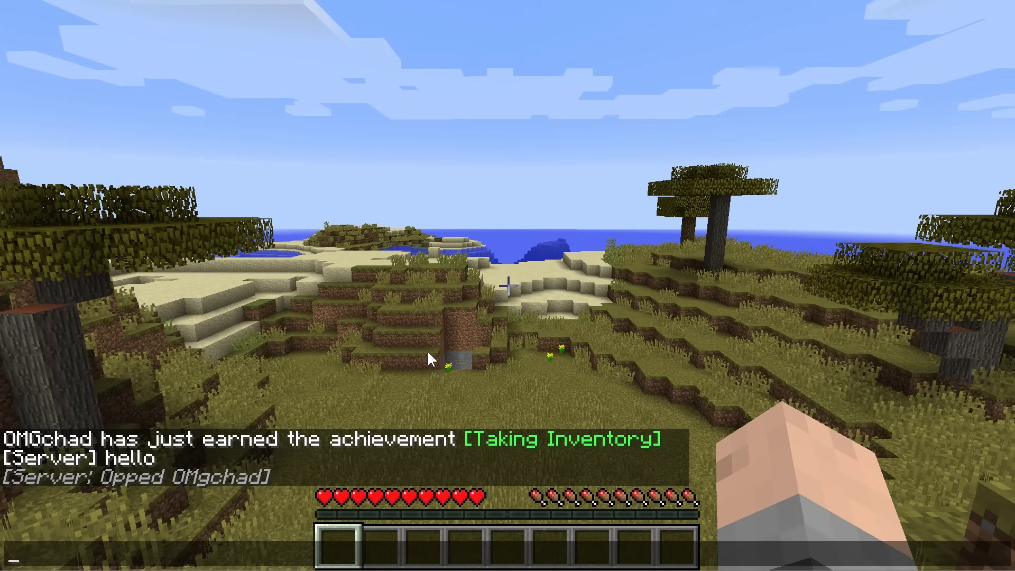
text(/gham)
key(BackSpace)
key(BackSpace)
key(BackSpace)
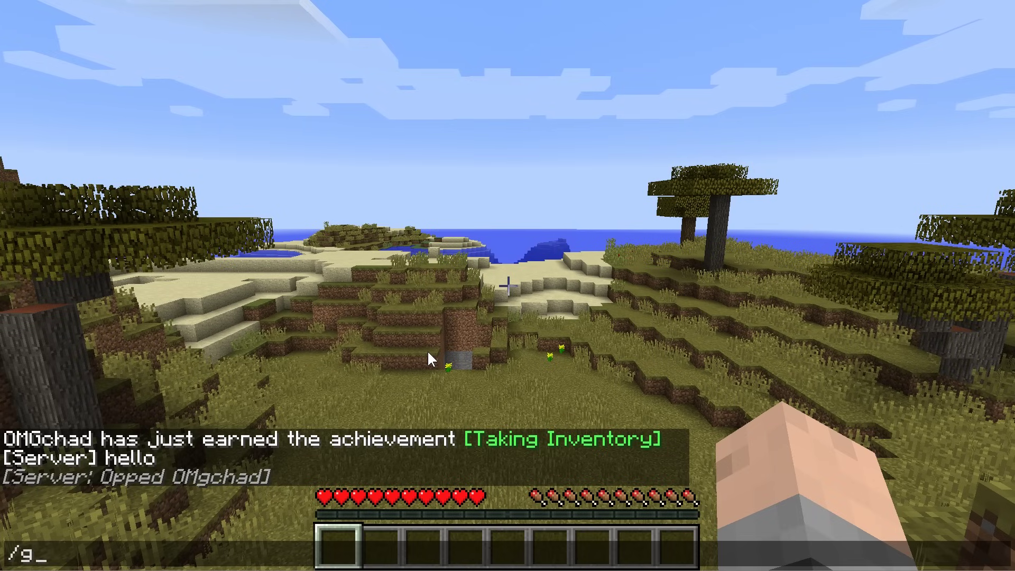
text(ame)
key(Tab)
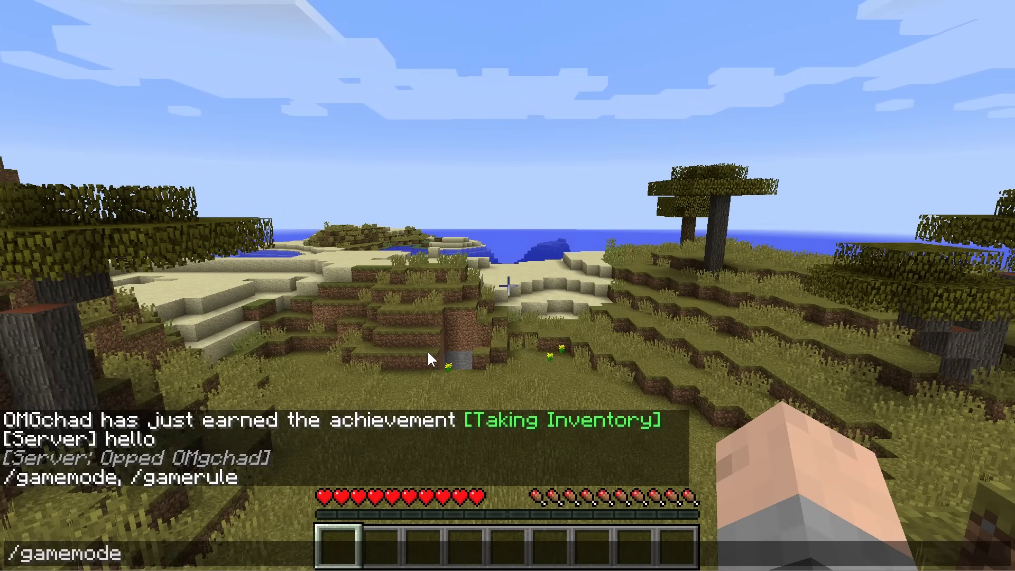
text(1)
key(Return)
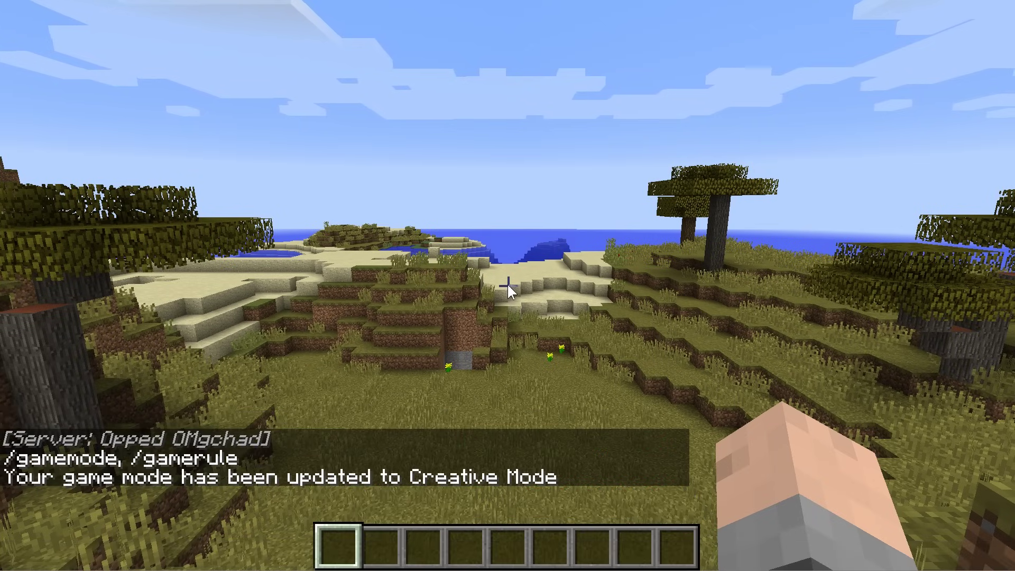
Put a Framing Table, an orange wooden trim block and a brown drawer from the Storage Drawers creative items into the first three hotbar slots.
key(e)
click(701, 62)
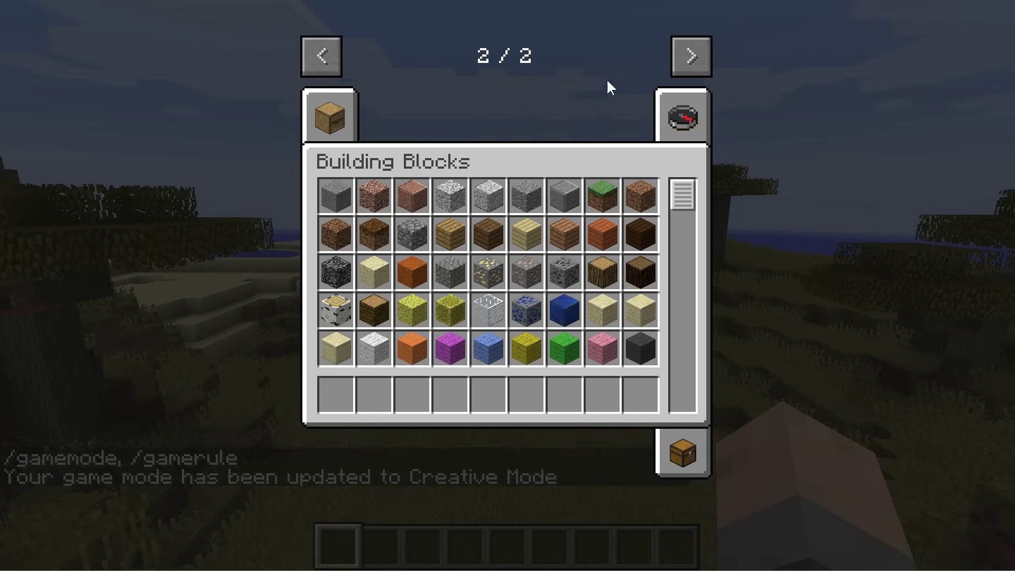
click(331, 121)
click(452, 345)
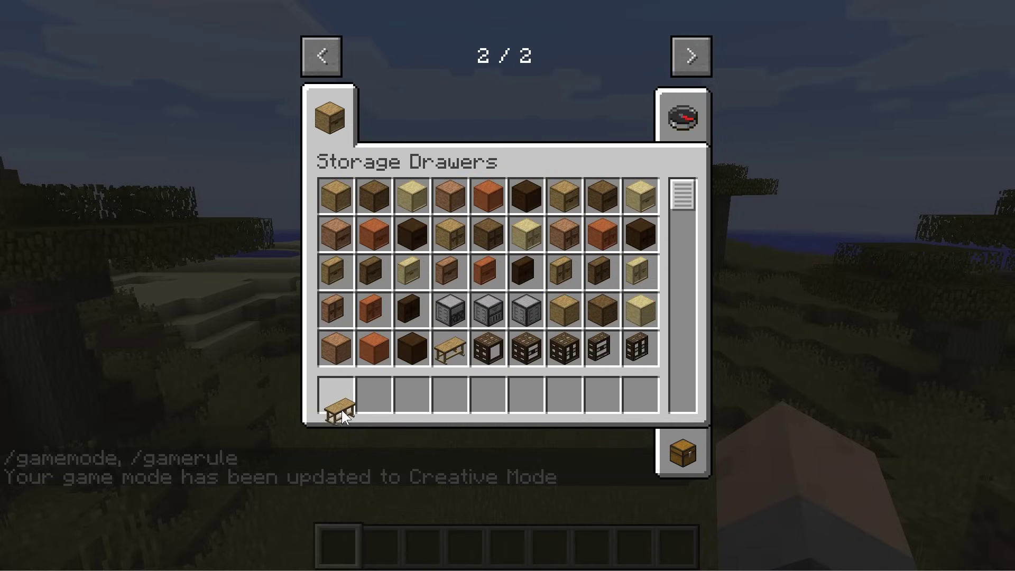
click(341, 415)
click(370, 351)
click(384, 401)
click(371, 270)
click(416, 397)
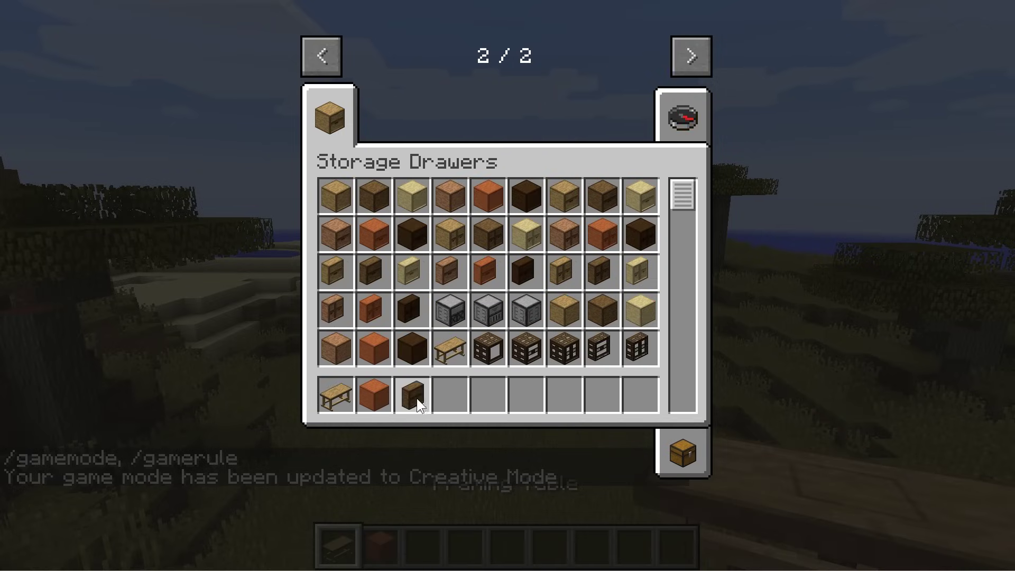
key(e)
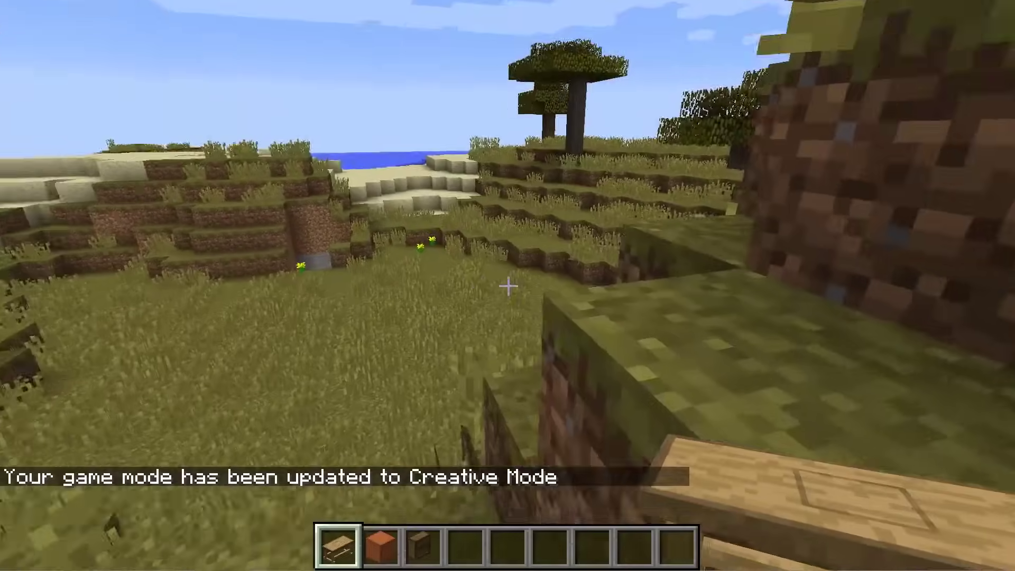
Place the Acacia Trim and the Half Drawers 1x2 block from the hotbar against the dirt wall beside the Framing Table.
key(2)
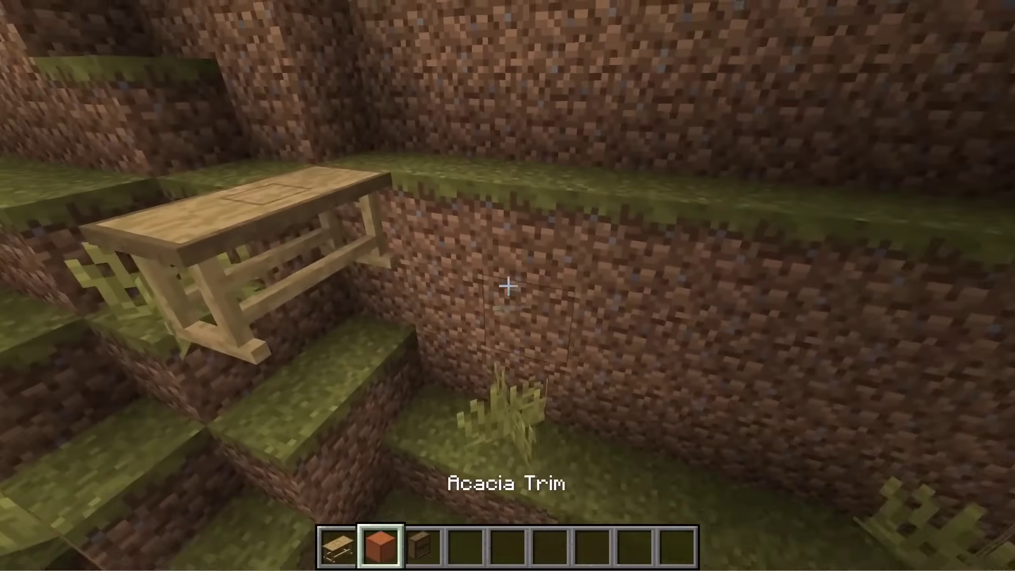
right_click(508, 286)
key(3)
right_click(508, 286)
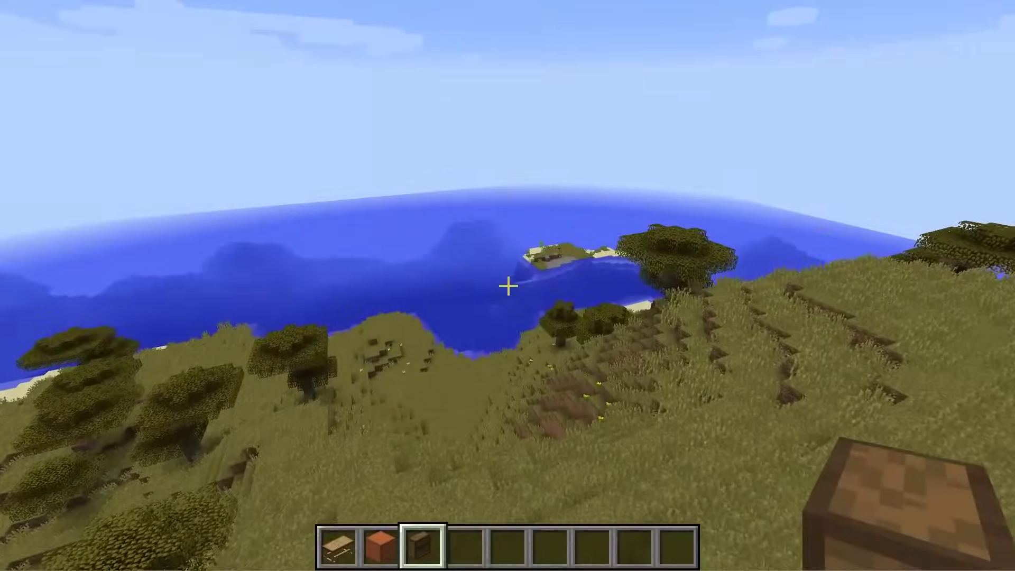
Disconnect from the server and shut it down with the stop command in the Minecraft server console.
key(Escape)
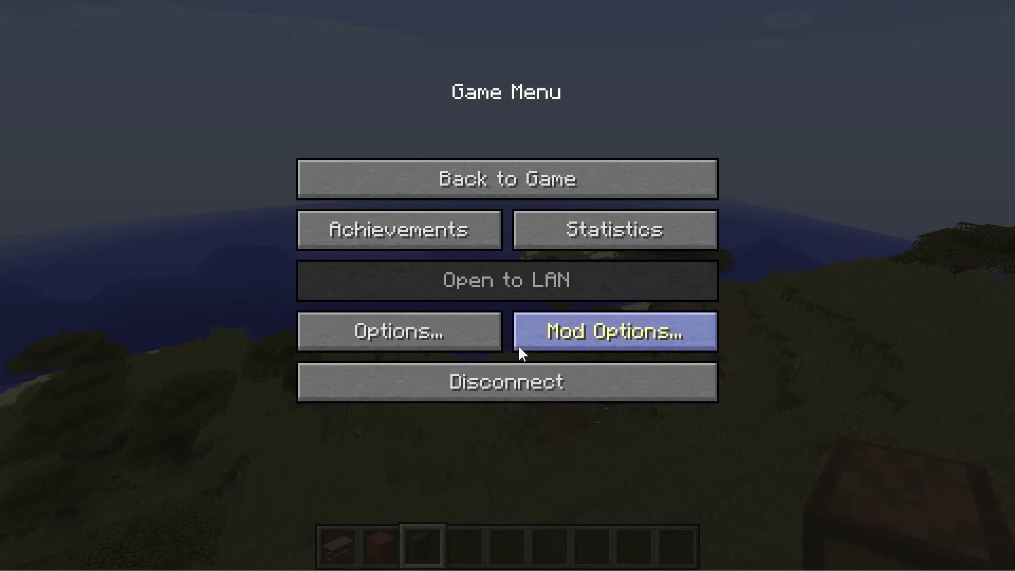
click(526, 379)
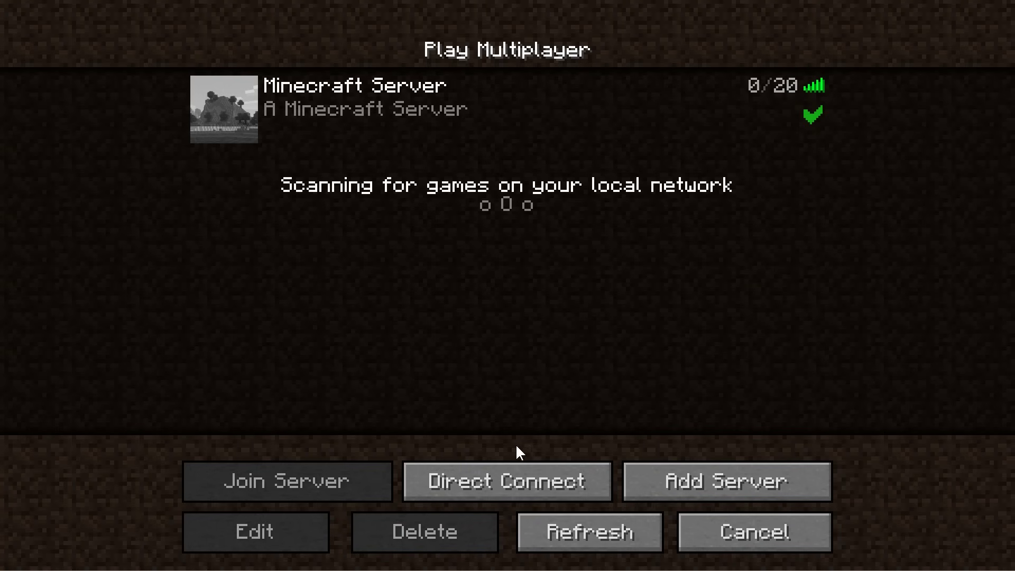
key(alt+Tab)
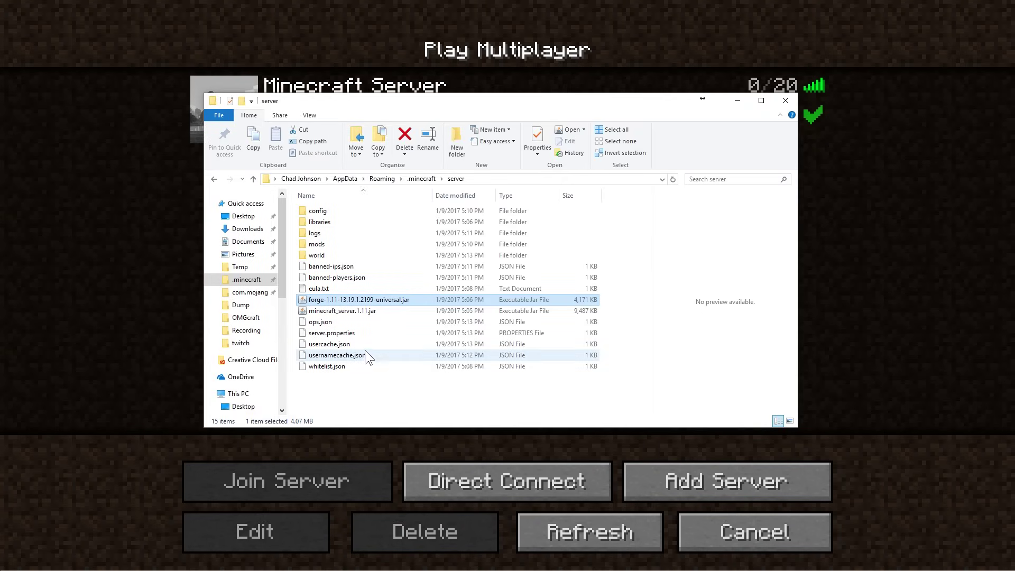
key(alt+Tab)
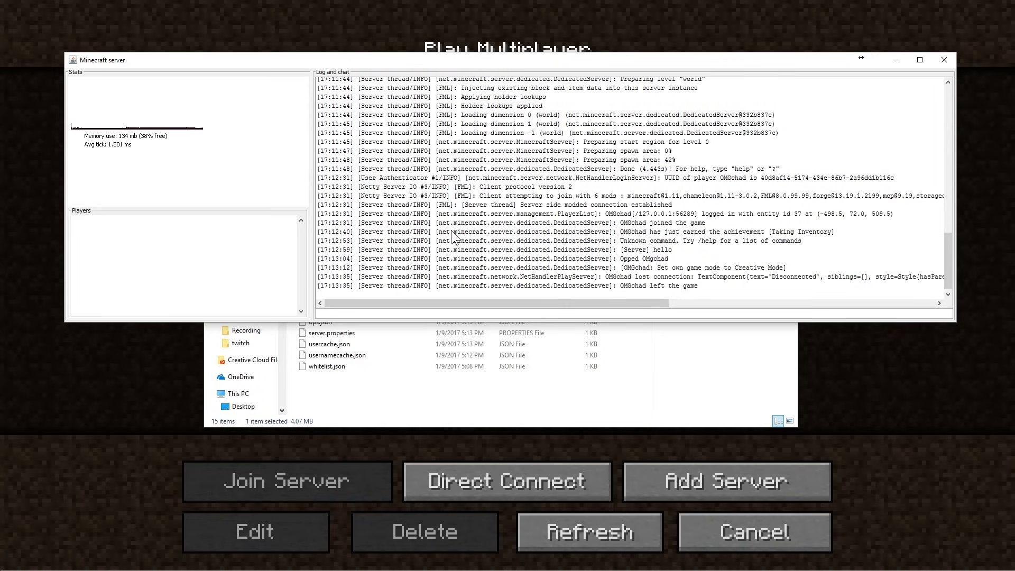
text(stop)
key(Return)
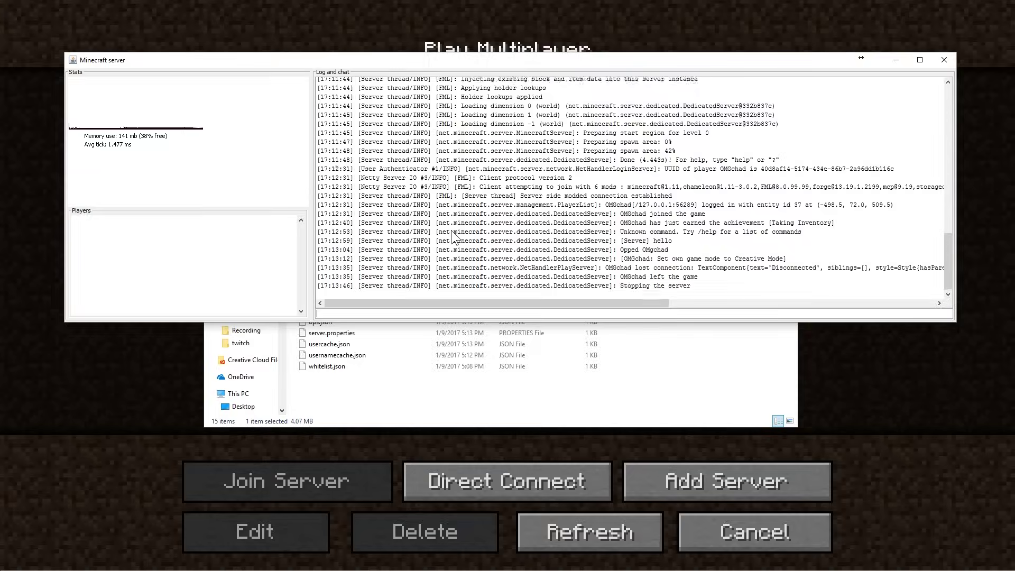
Return to the game and refresh the multiplayer server list.
click(826, 381)
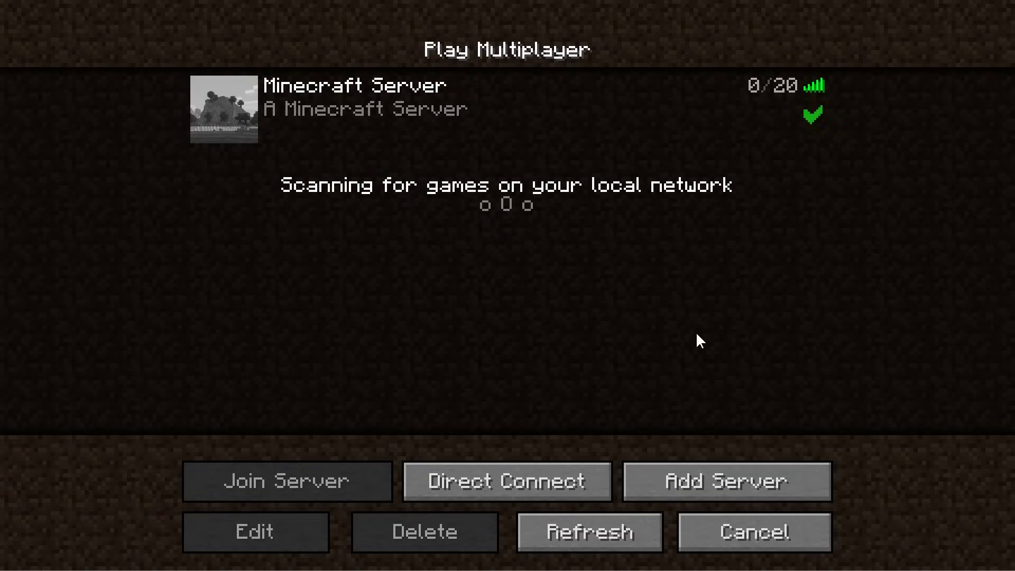
click(608, 528)
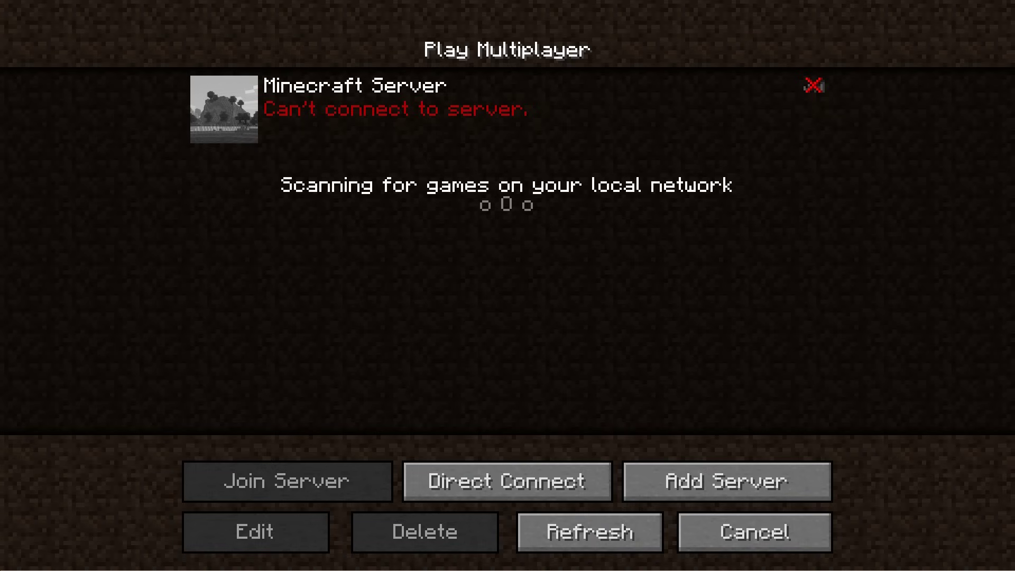
Switch to the server folder in File Explorer and create a new text document in it.
key(alt+Tab)
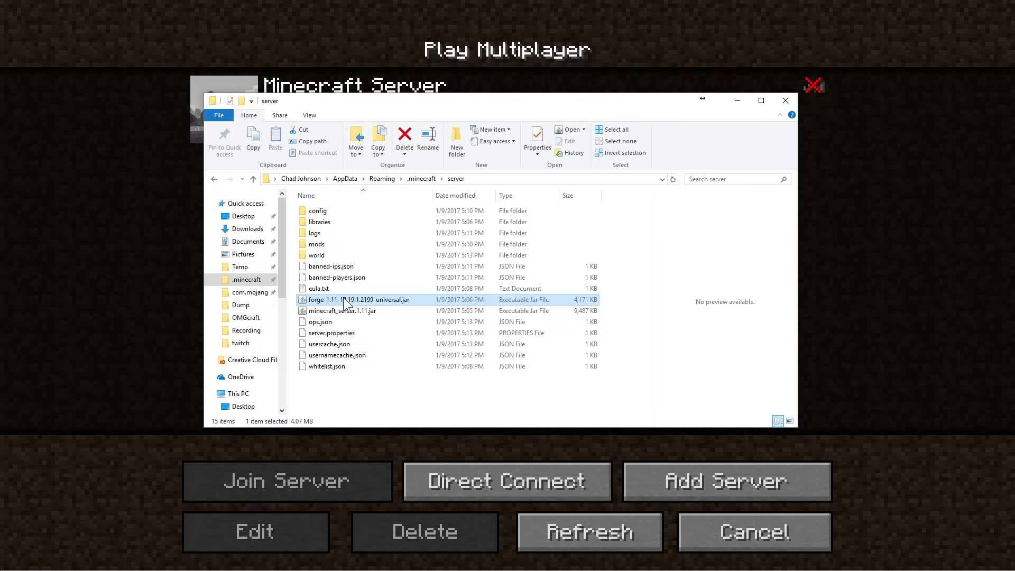
click(352, 400)
right_click(350, 392)
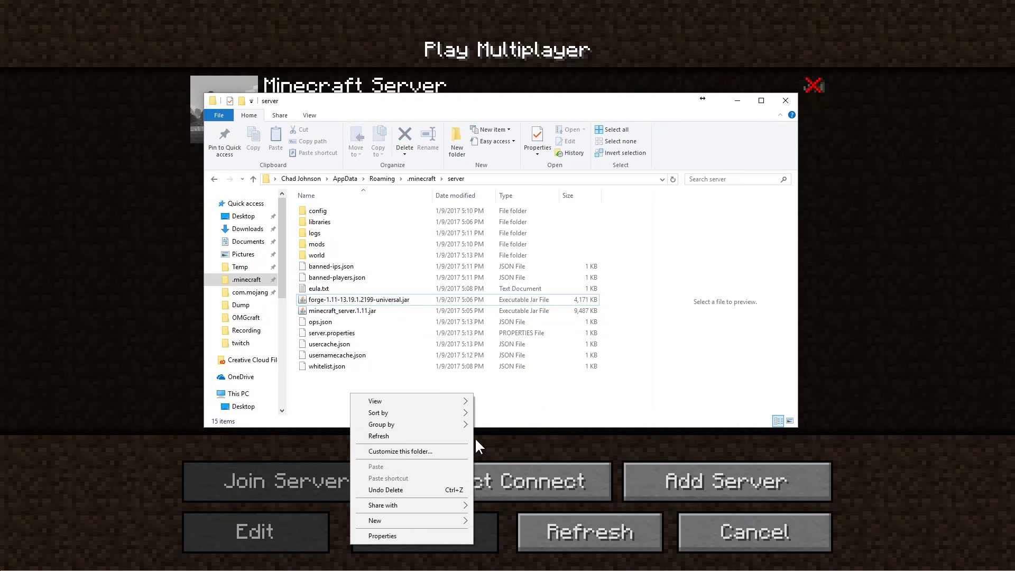
mouse_move(424, 519)
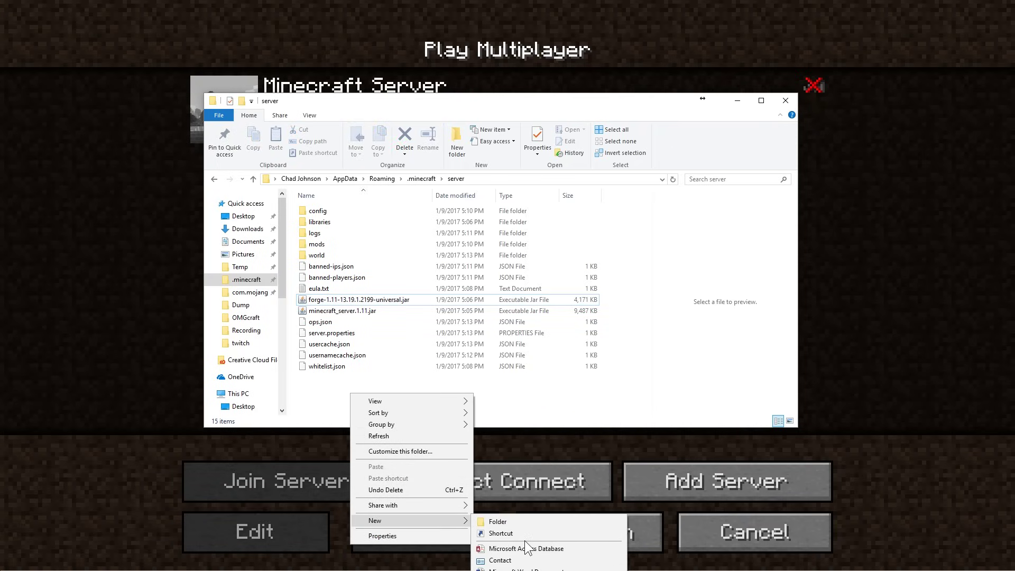
click(523, 569)
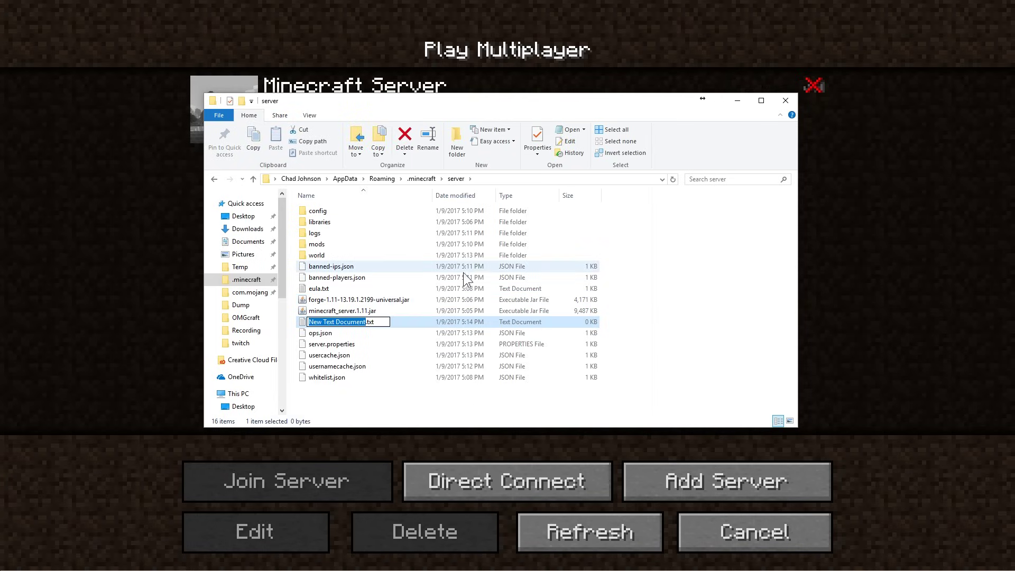
Name the new file "server start.bat", replacing the .txt extension and accepting the extension change.
text(server)
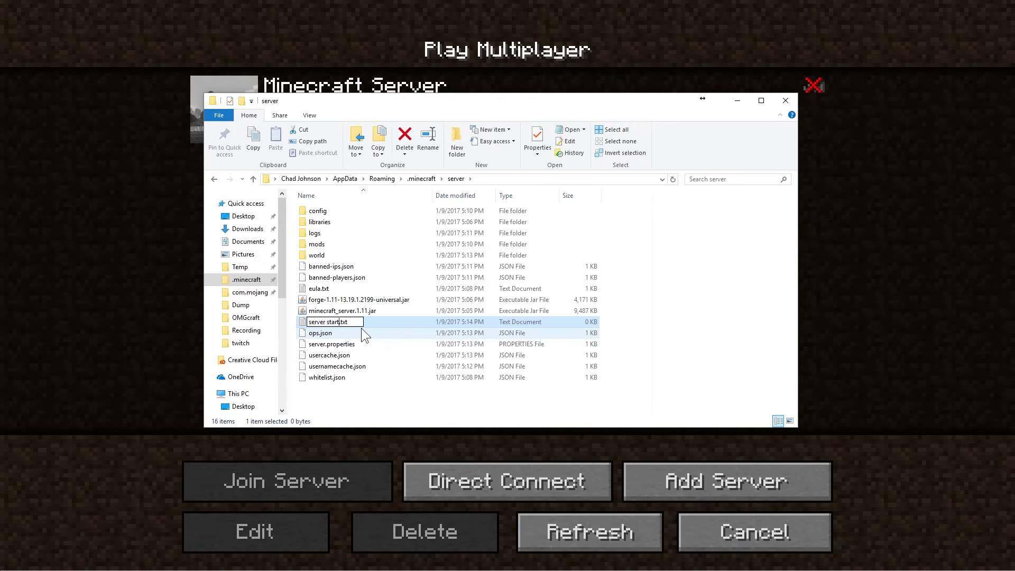
text( start)
key(Delete)
key(Delete)
key(Delete)
key(Delete)
text(.bat)
key(Return)
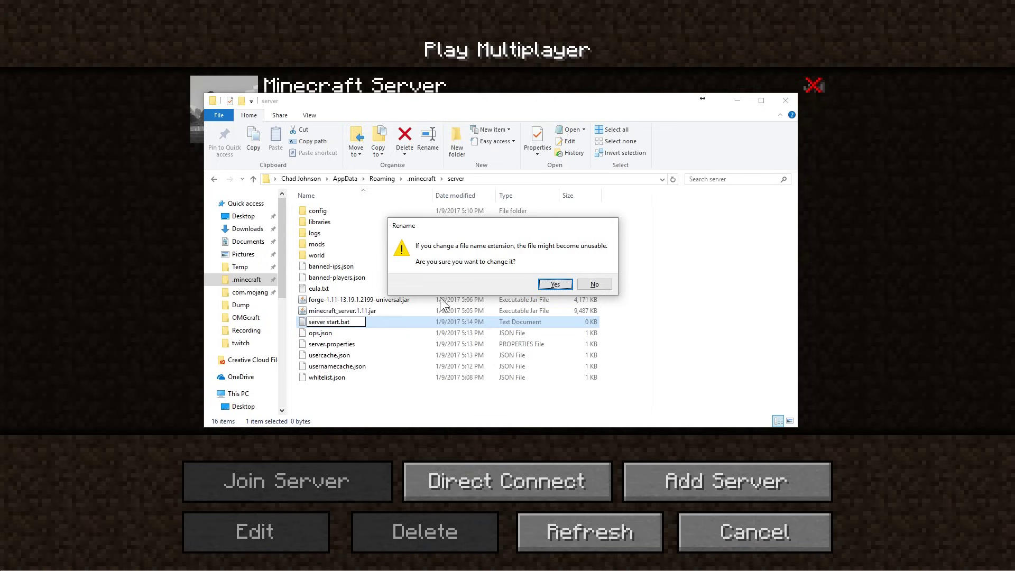
click(553, 284)
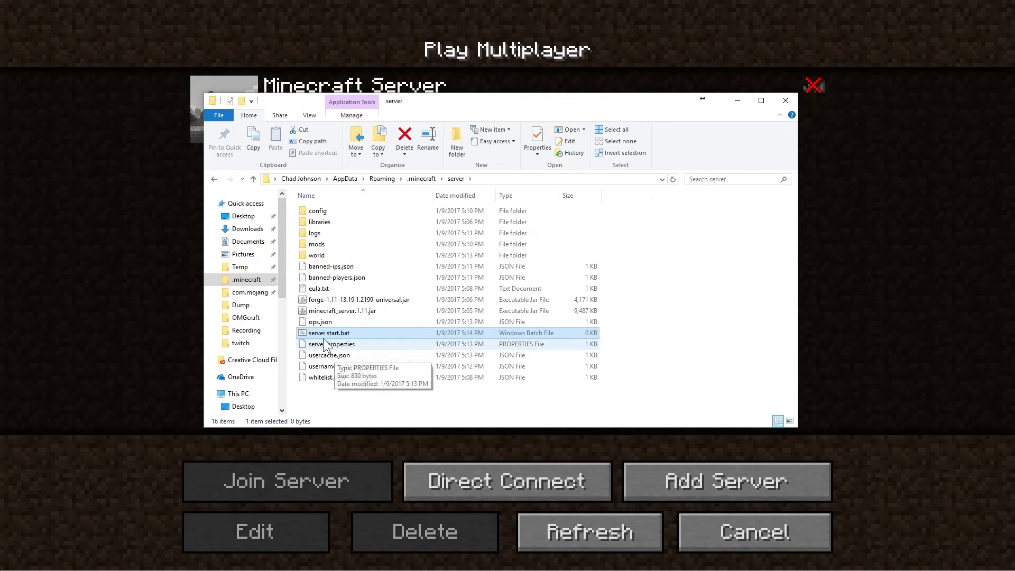
Open server start.bat for editing, enter "java -Xmx2048M -Xms2048M -jar forge.jar nogui" and highlight the -Xmx memory value.
right_click(328, 332)
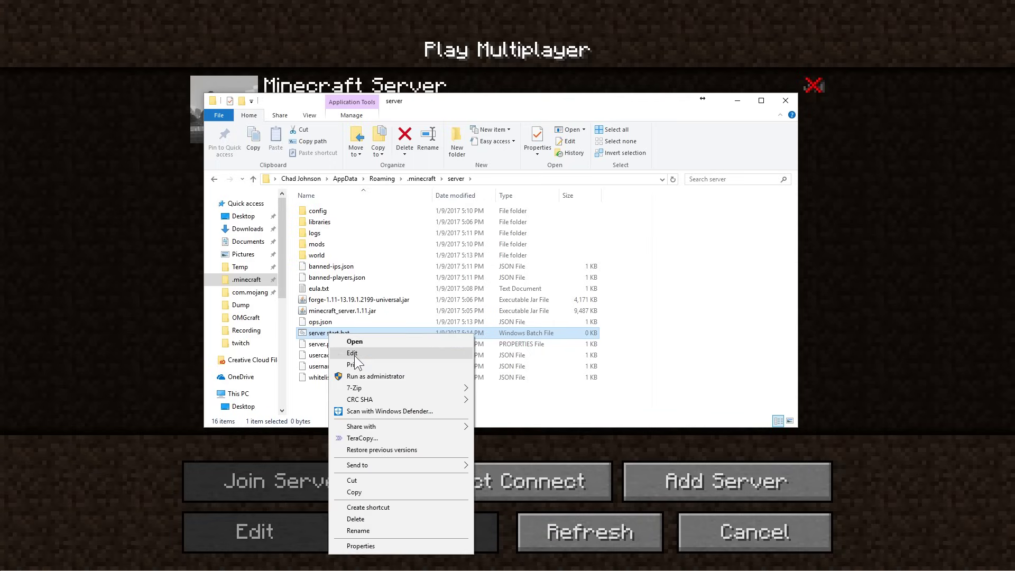
click(354, 354)
text(java -Xmx2048M -Xms2048M -jar forge.jar nogui)
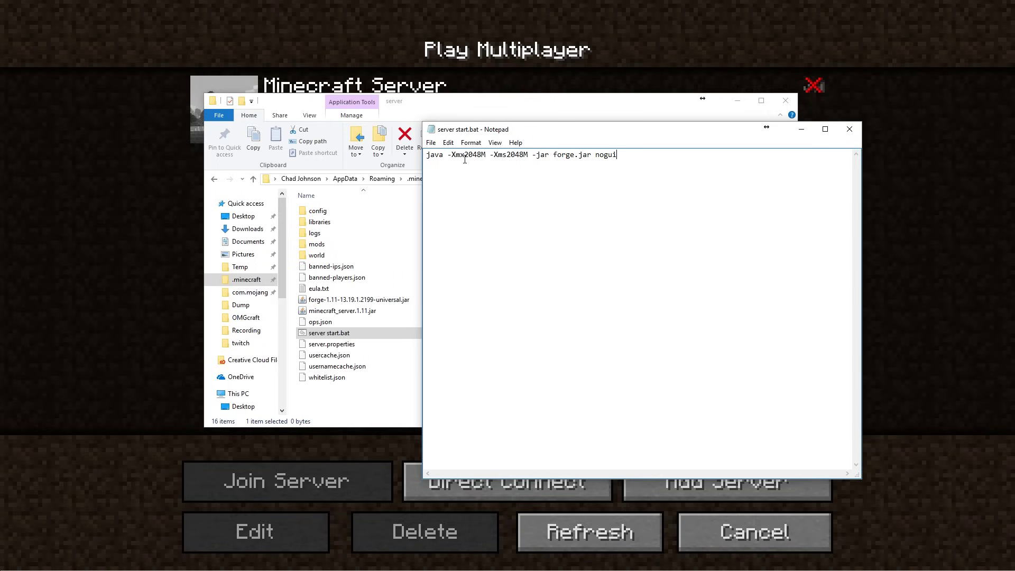
drag(467, 154, 485, 155)
click(487, 156)
drag(465, 155, 487, 155)
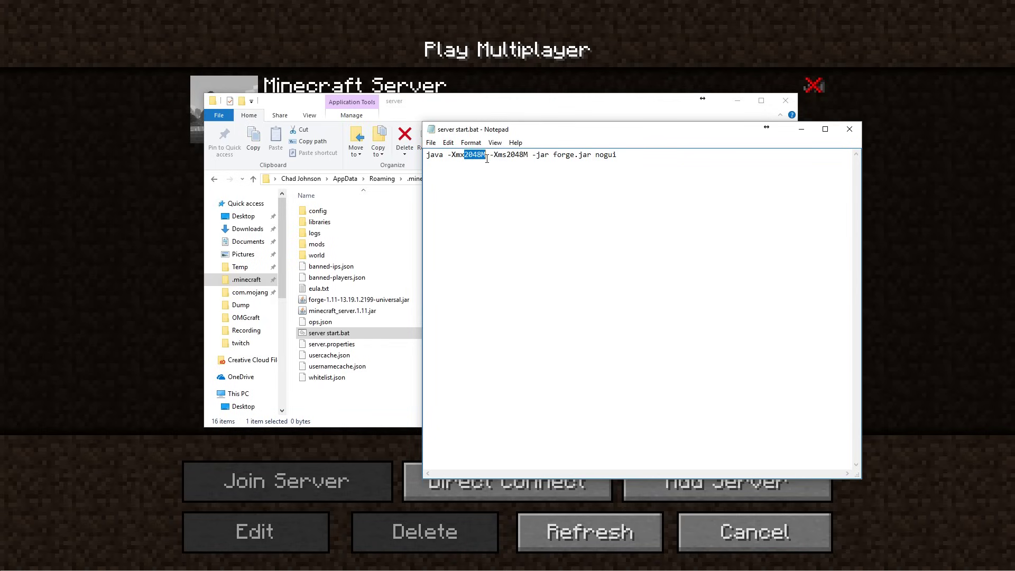
Replace forge.jar in the launch command with the Forge file's actual name, forge-1.11-13.19.1.2199-universal.jar, copied from the server folder.
click(560, 156)
drag(557, 155, 636, 128)
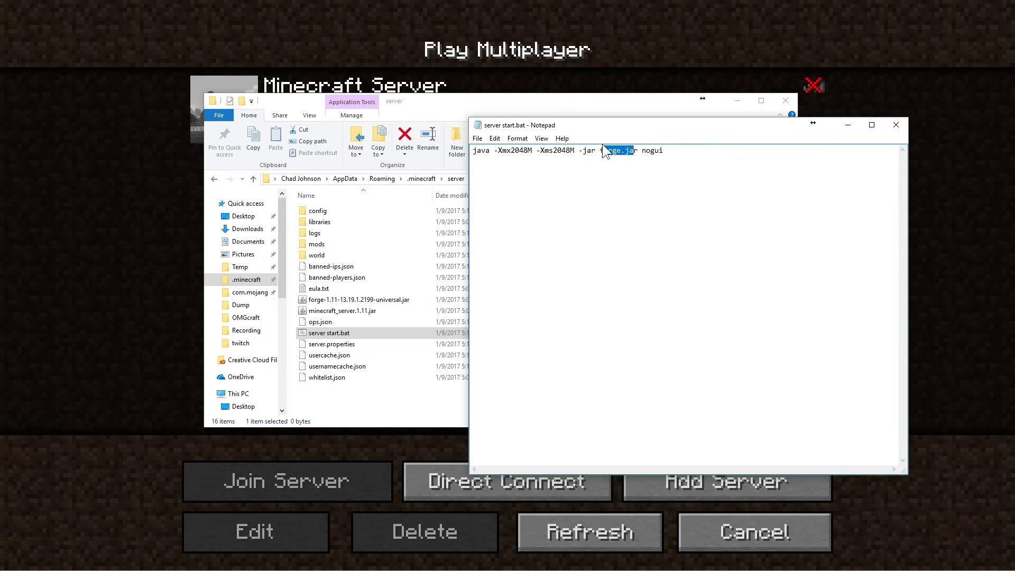
click(380, 299)
click(341, 299)
key(ctrl+c)
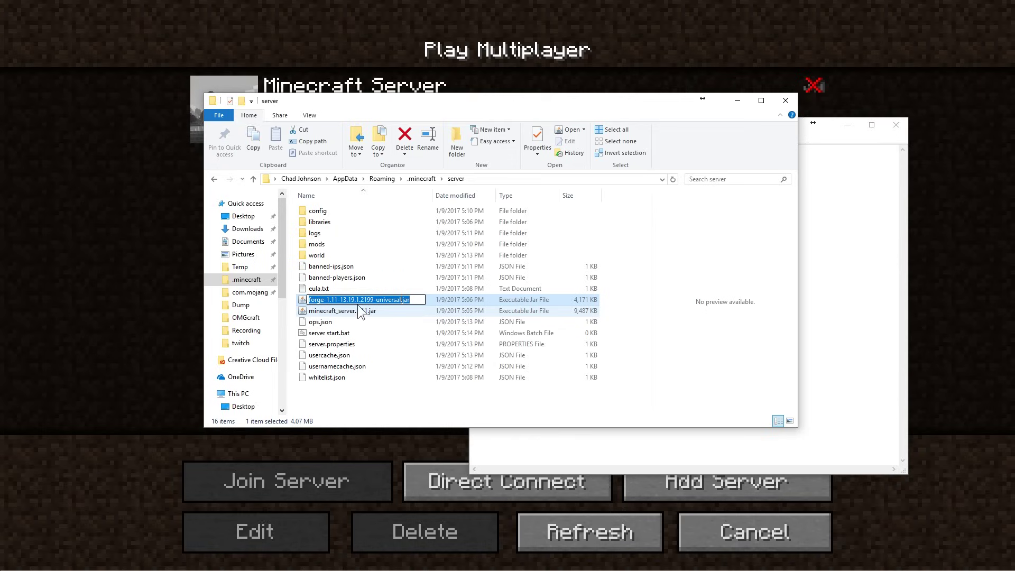
click(840, 280)
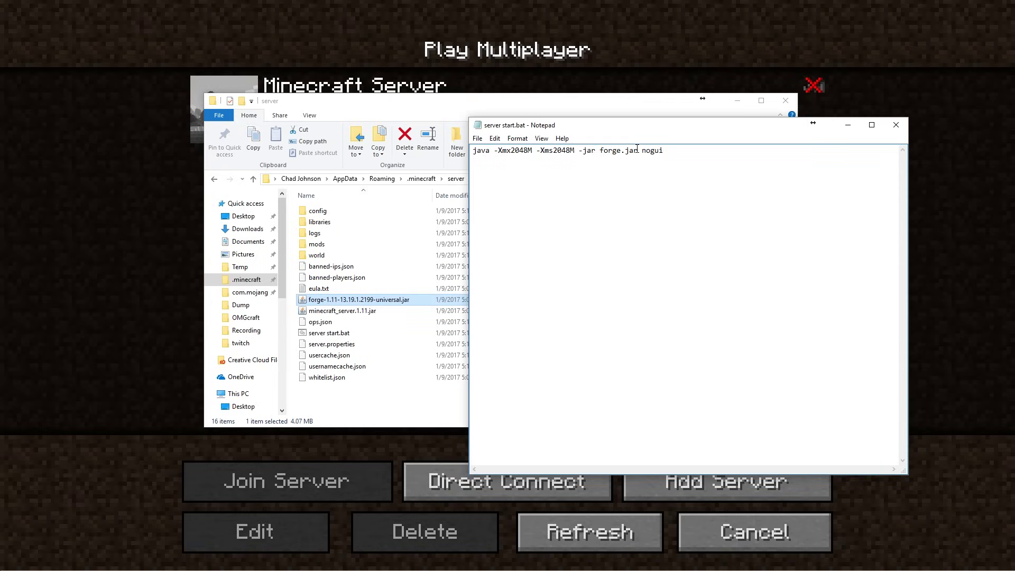
drag(636, 149, 599, 151)
right_click(613, 153)
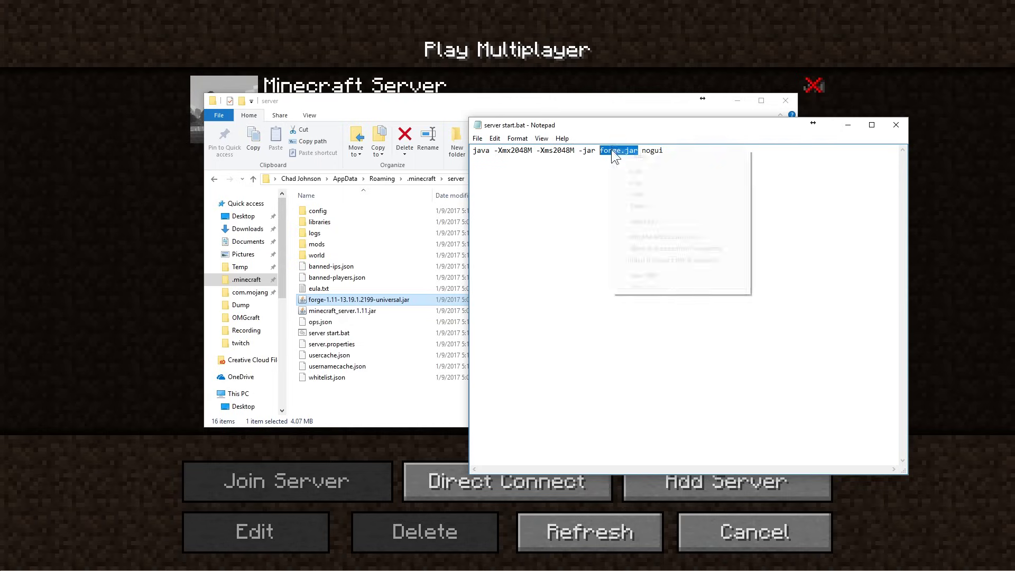
click(636, 194)
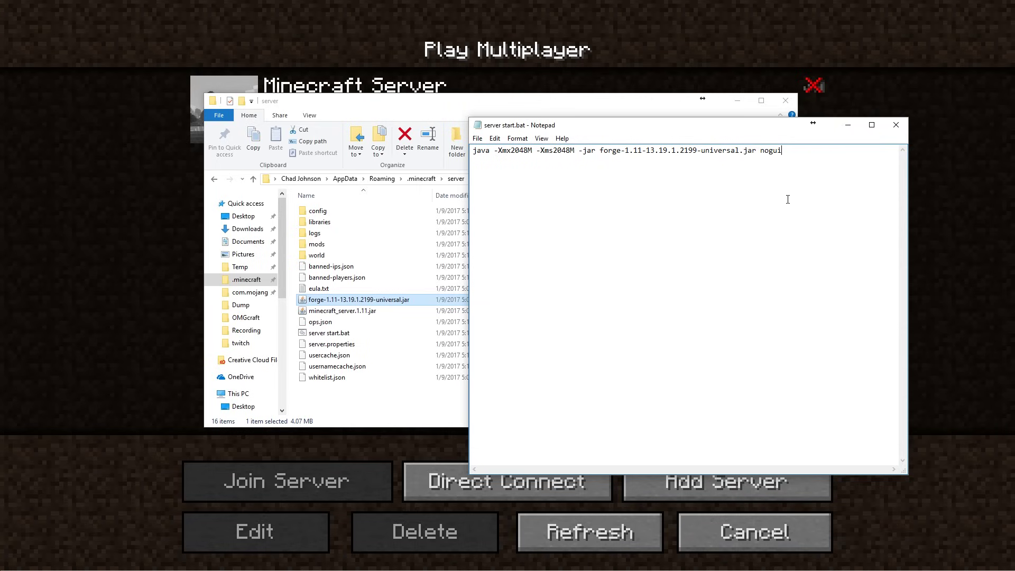
Save server start.bat and close Notepad.
click(477, 138)
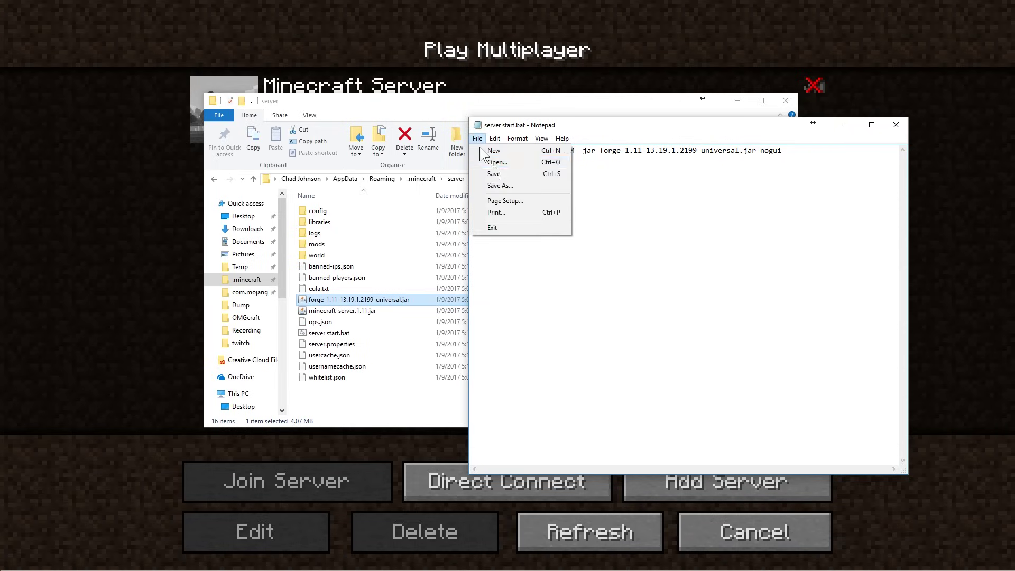
click(499, 174)
click(889, 124)
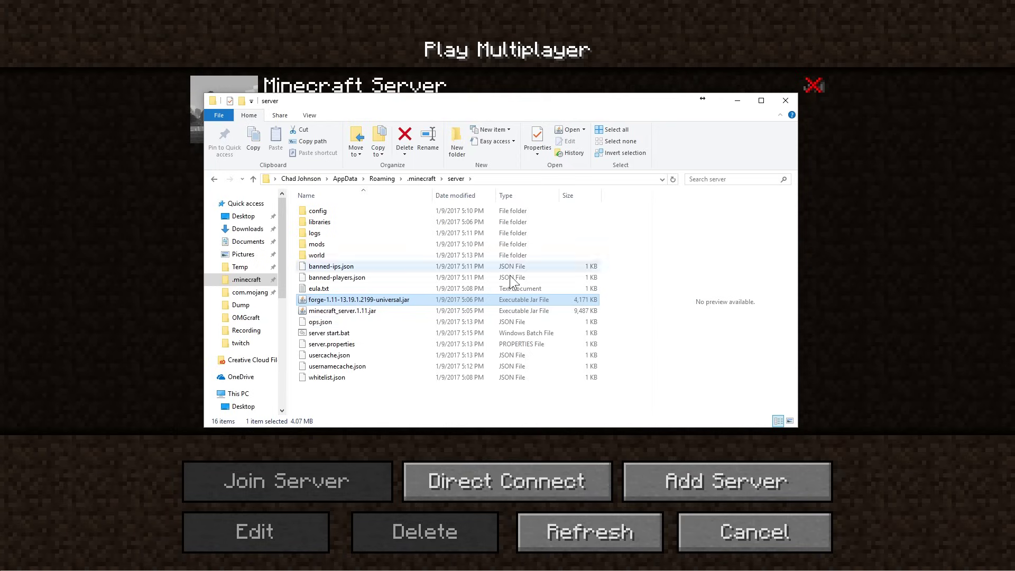
Run server start.bat, bring its console window fully into view, and broadcast "Hello world" with the say command.
click(344, 334)
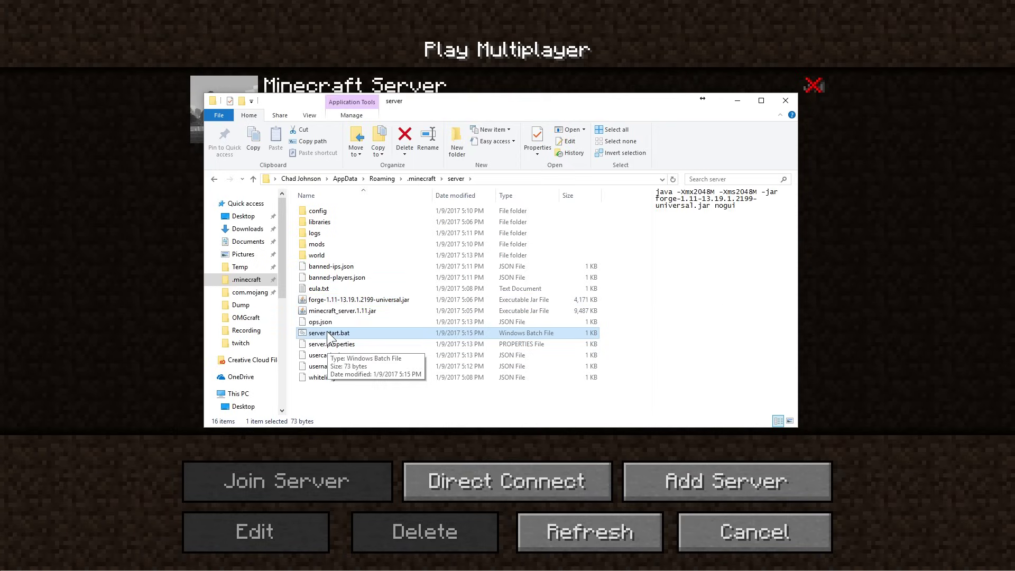
double_click(332, 333)
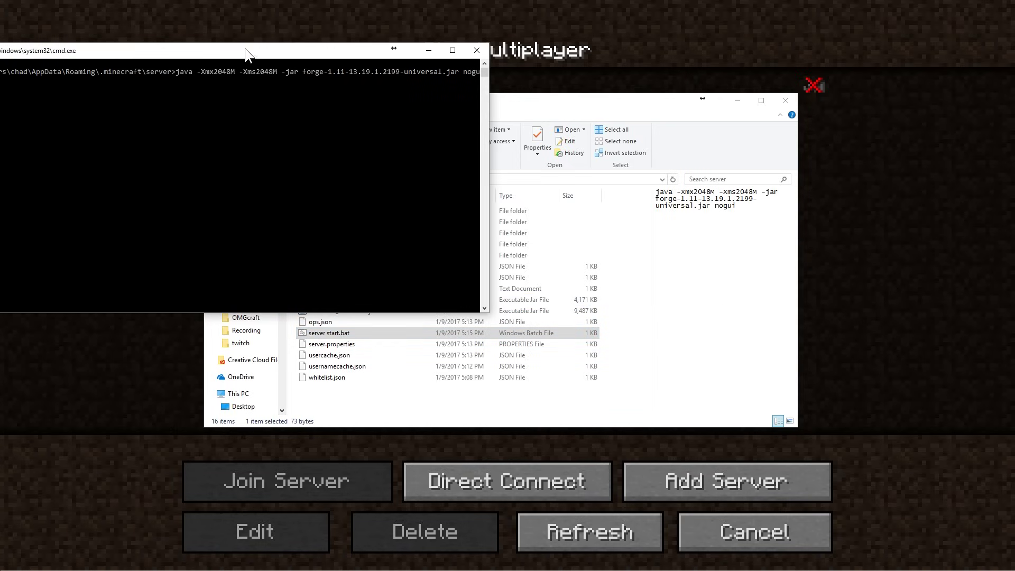
drag(247, 52, 313, 43)
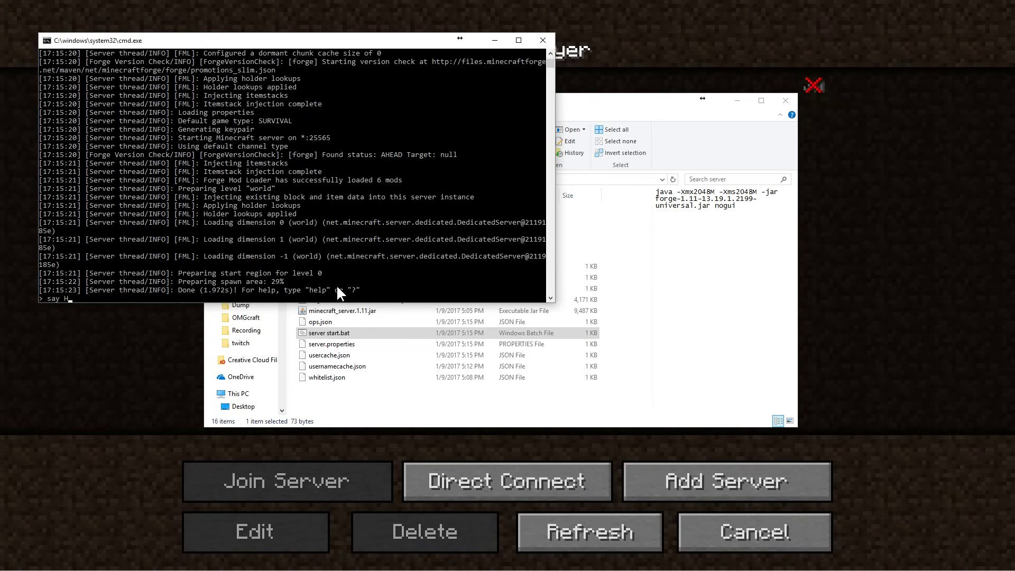
text(ld)
key(Return)
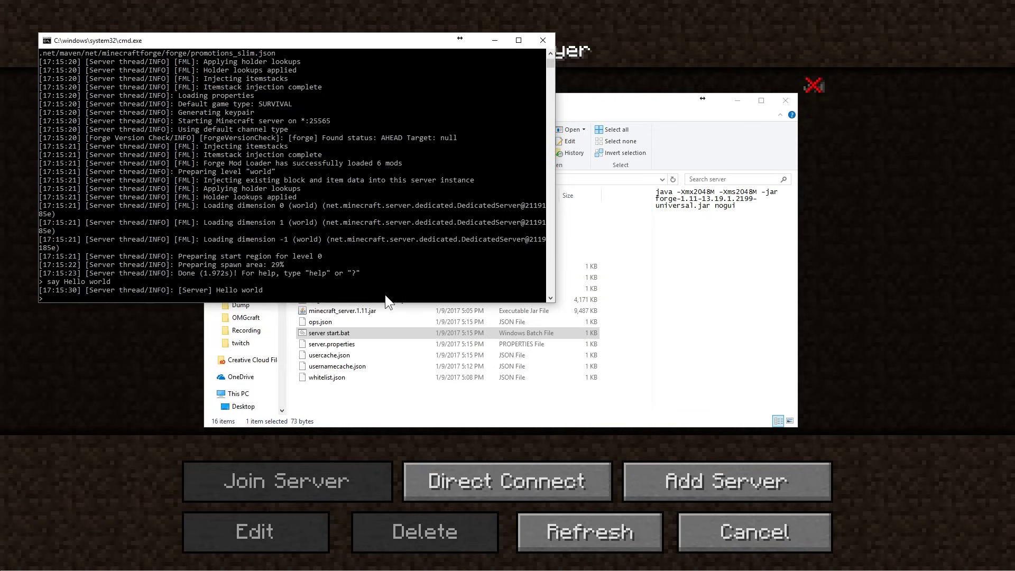
Return to the game, refresh the multiplayer list and join Minecraft Server.
click(829, 419)
click(589, 531)
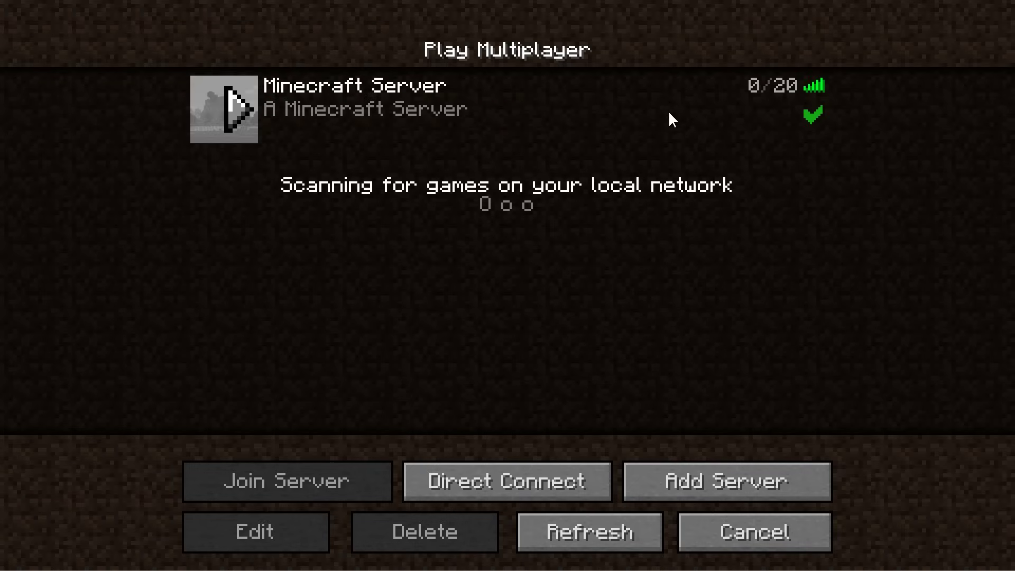
double_click(639, 103)
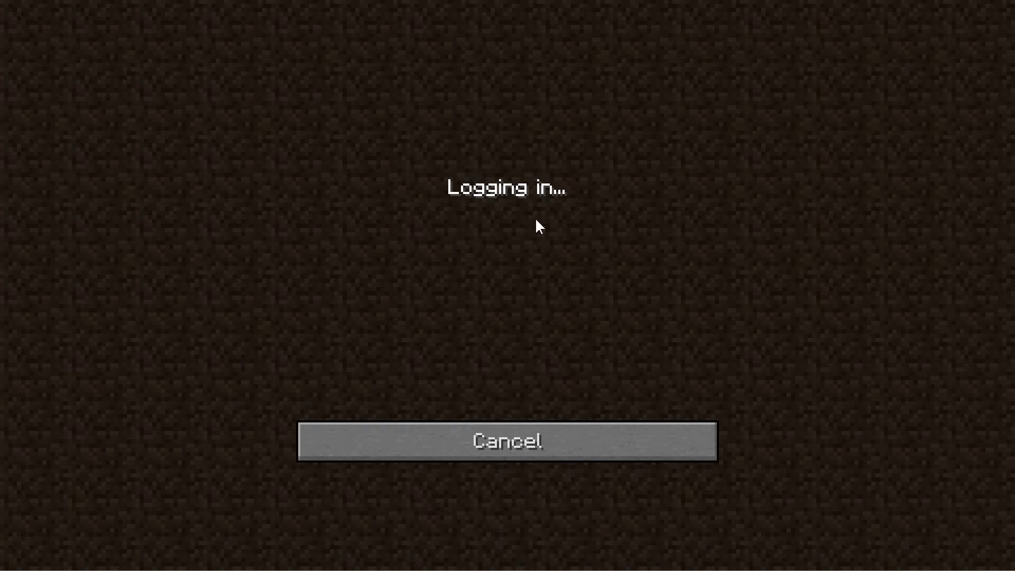
Switch to the server's command-line console and send the connected player the message "Hello world" with say.
key(alt+Tab)
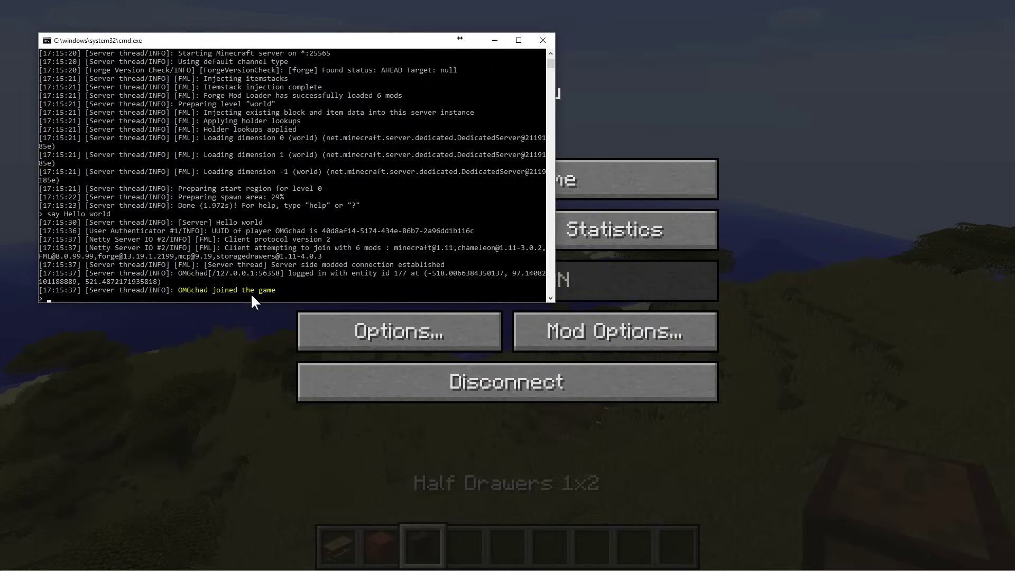
click(151, 298)
text(say Hel)
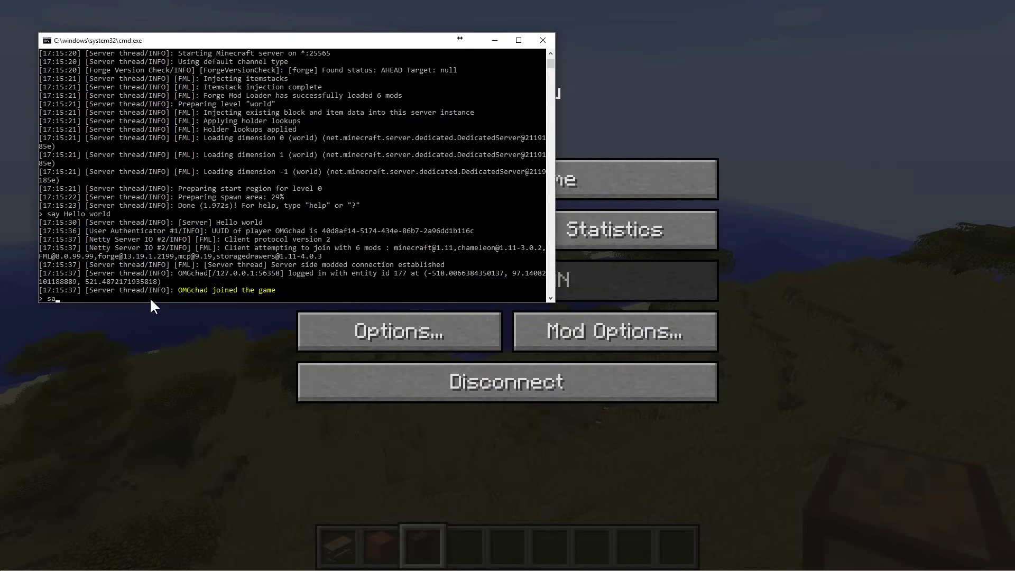
text(lo world)
key(Return)
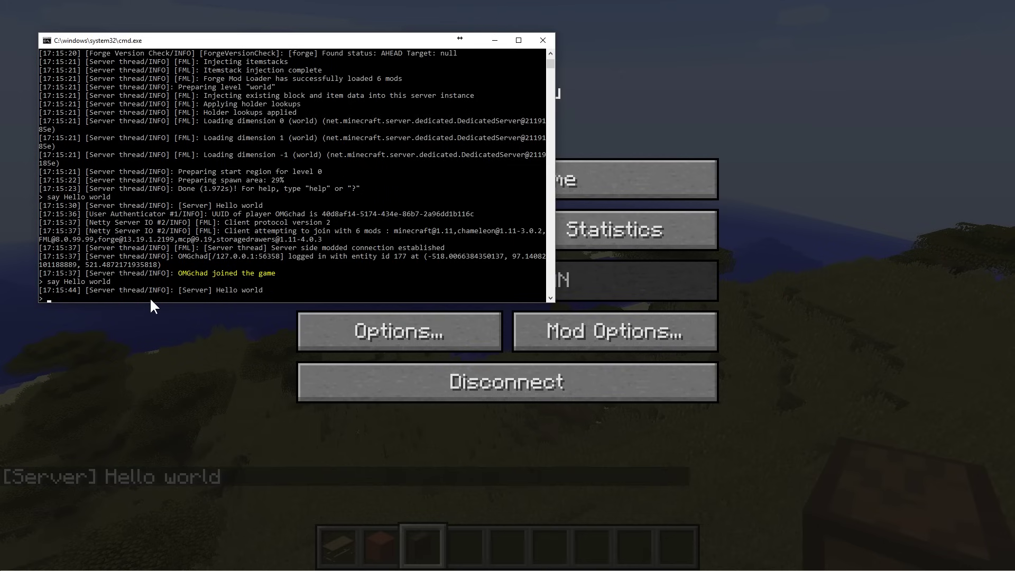
Switch back to the game, close the game menu and move the player forward over the grassland.
click(803, 182)
click(607, 186)
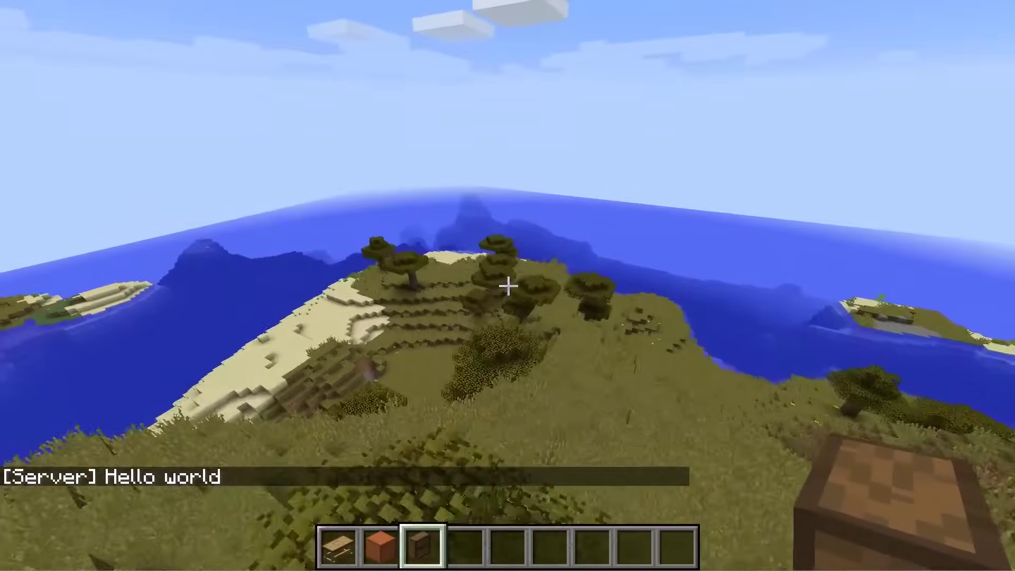
key(w)
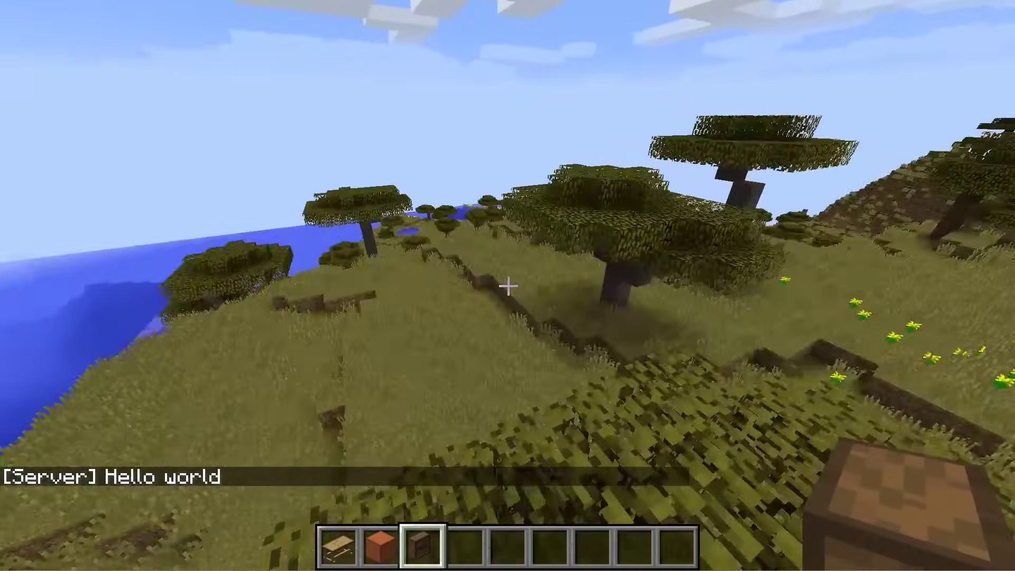